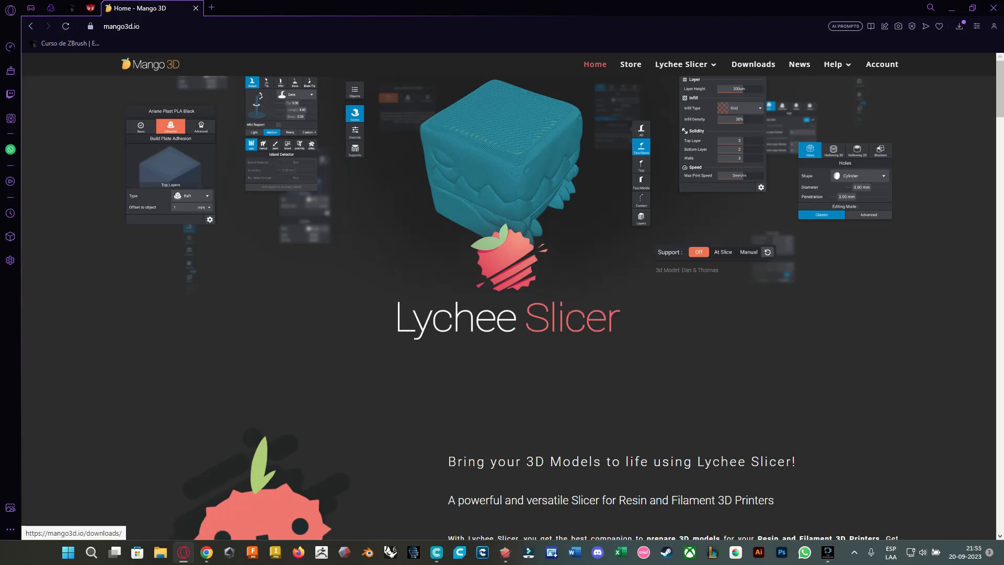
- Open the Mango 3D downloads page and review the Lychee Slicer installers offered for each operating system
{"action": "left_click", "coordinate": [753, 63]}
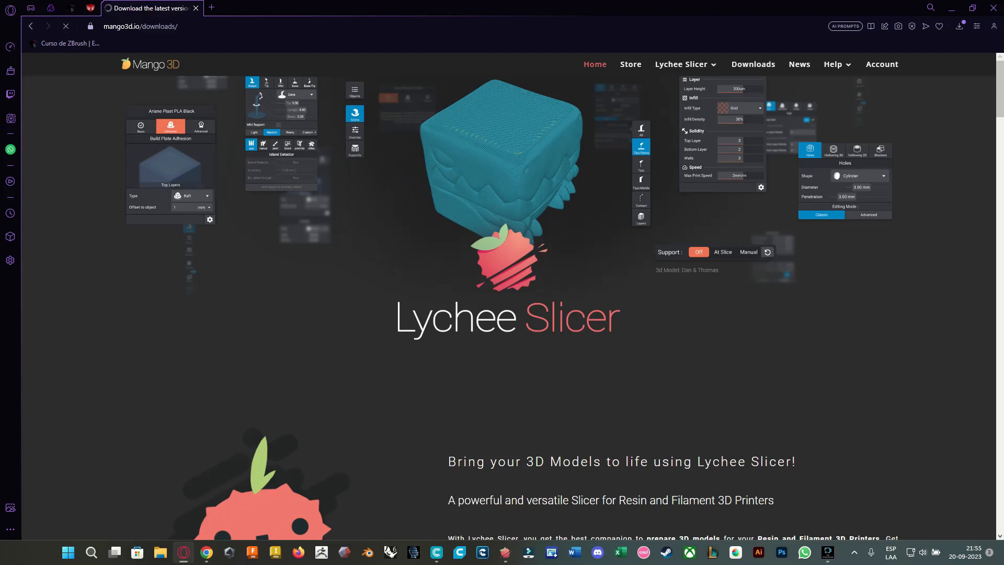
{"action": "scroll", "coordinate": [508, 296], "scroll_direction": "down", "scroll_amount": 1}
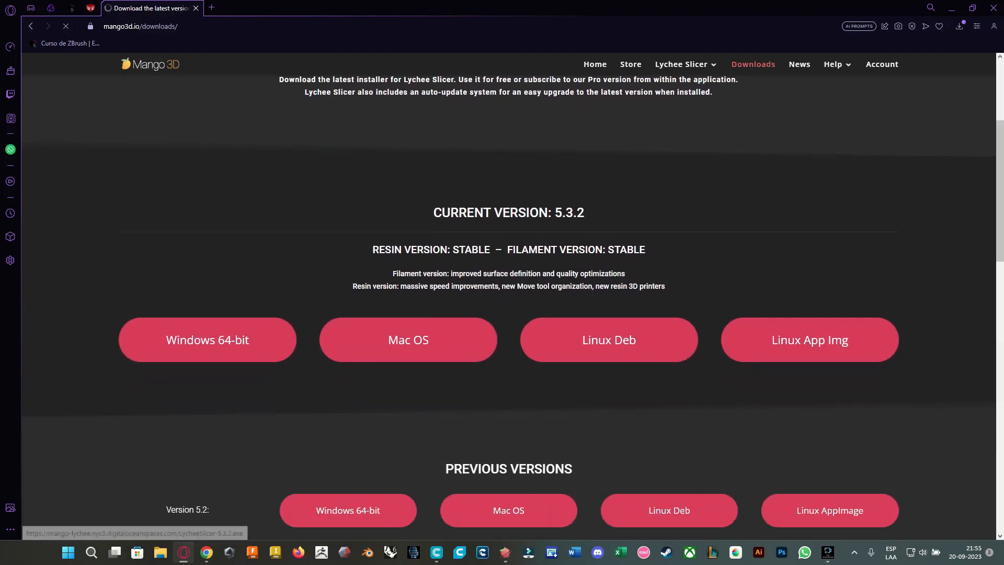
{"action": "scroll", "coordinate": [509, 296], "scroll_direction": "down", "scroll_amount": 1}
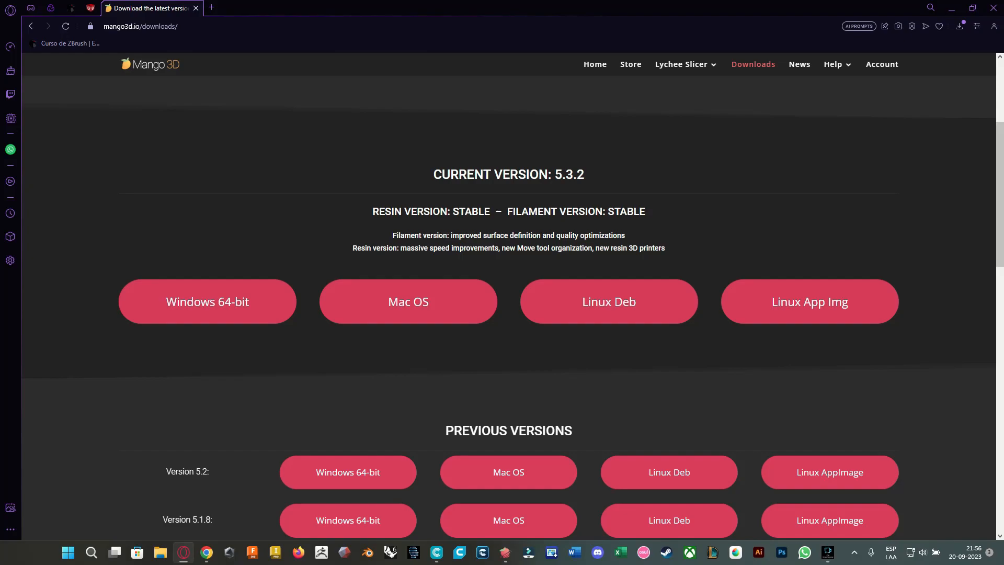
- Switch to Lychee Slicer and add the Creality Halot Lite as a resin 3D printer, searching for "halot"
{"action": "left_click", "coordinate": [505, 552]}
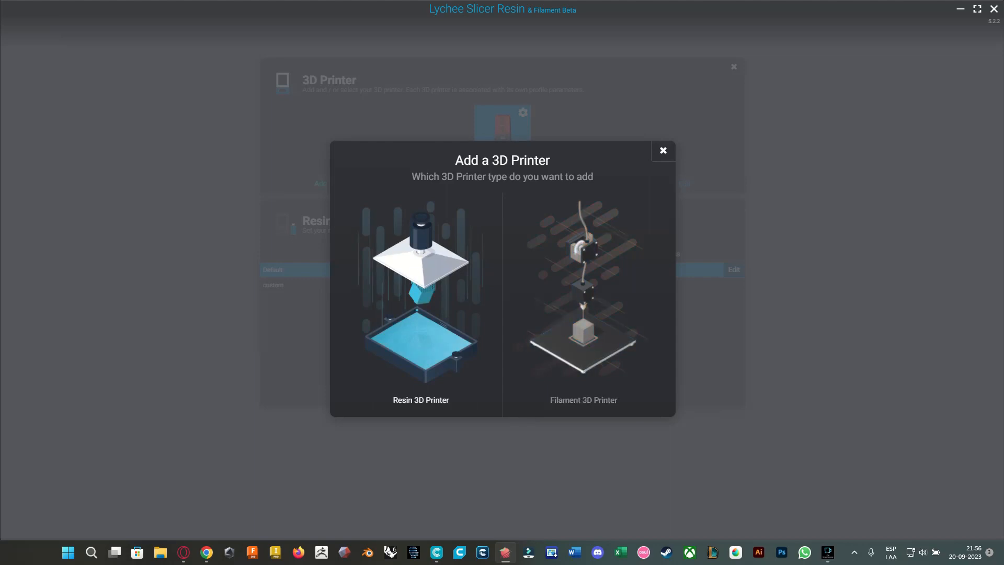
{"action": "left_click", "coordinate": [421, 307]}
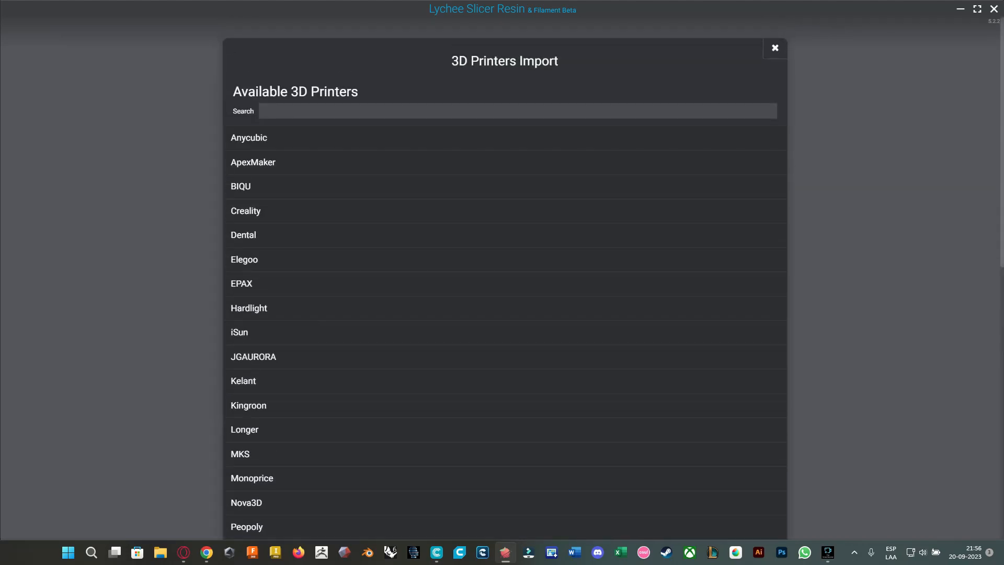
{"action": "type", "text": "halot"}
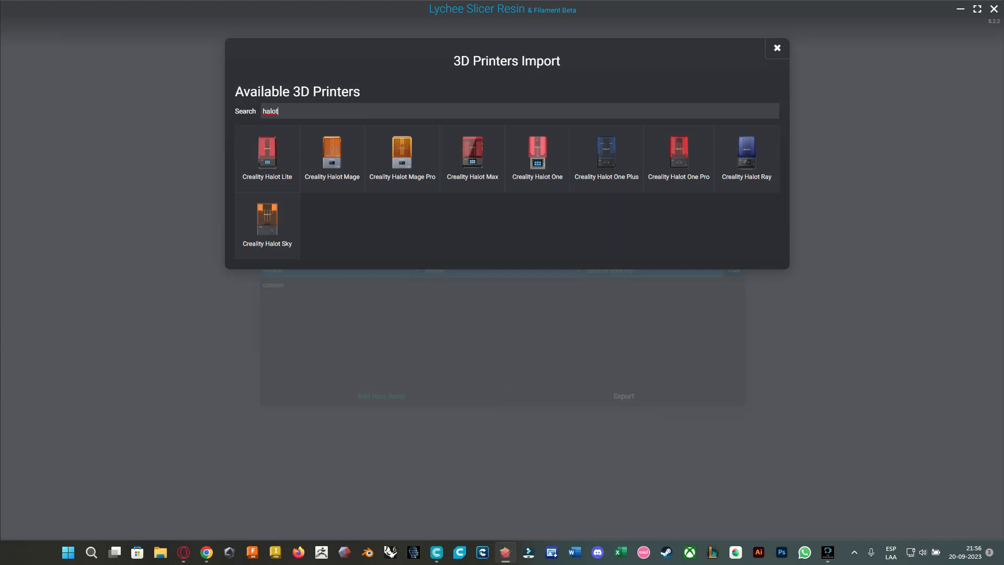
{"action": "left_click", "coordinate": [268, 159]}
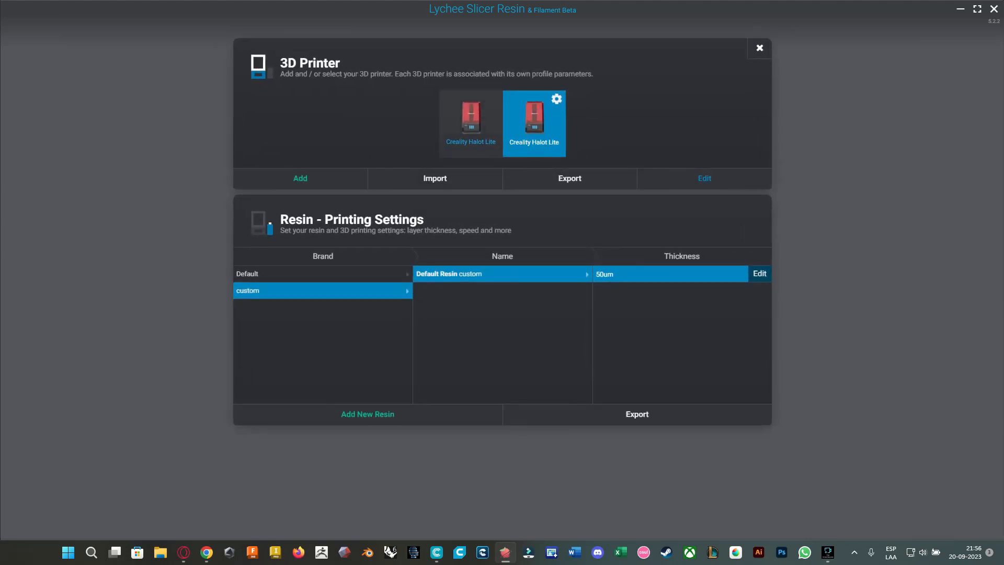
- Compare the two Creality Halot Lite profiles, select the first one with the Default 50um (official) resin, and close the printer settings
{"action": "left_click", "coordinate": [470, 124]}
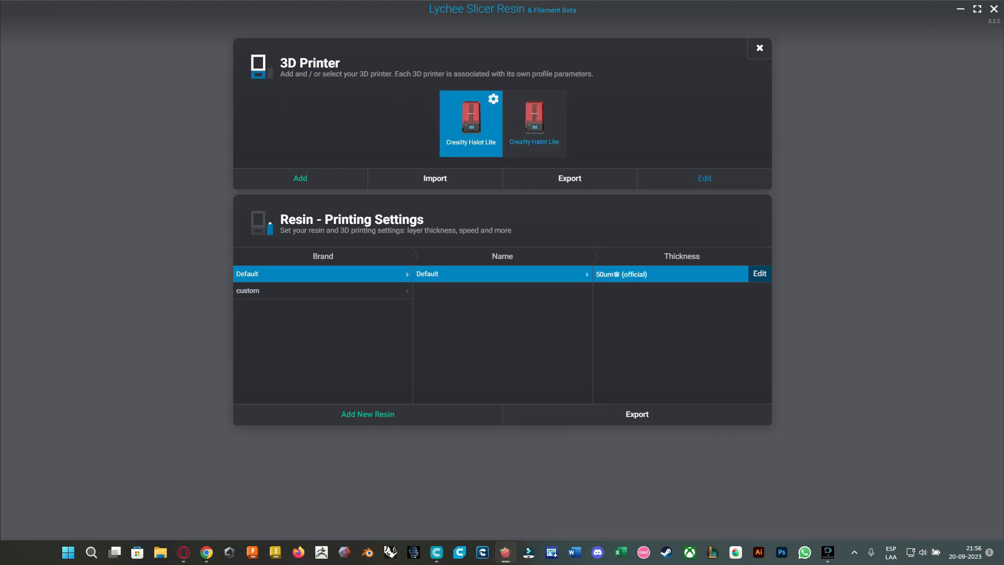
{"action": "left_click", "coordinate": [533, 124]}
{"action": "left_click", "coordinate": [471, 124]}
{"action": "left_click", "coordinate": [534, 123]}
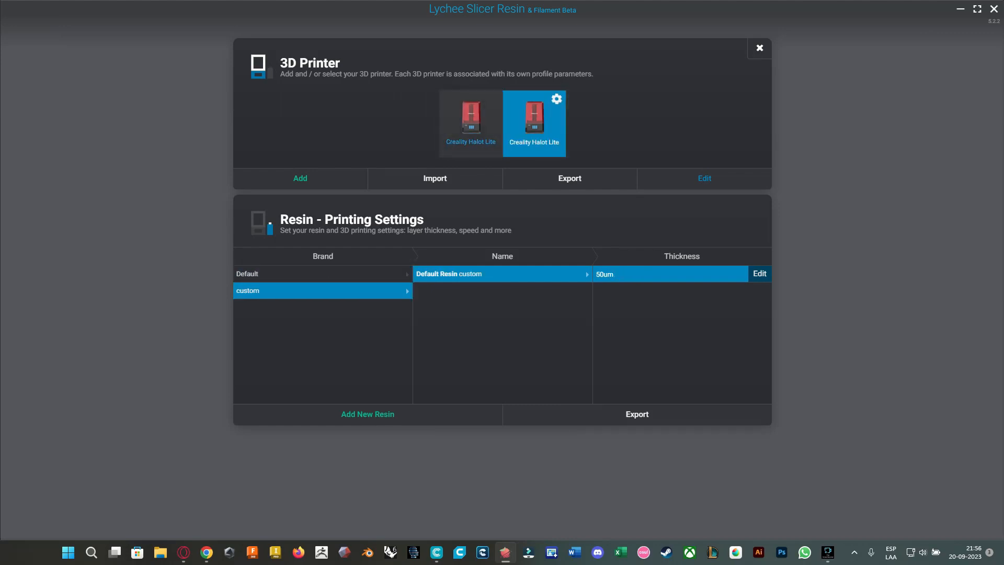
{"action": "left_click", "coordinate": [471, 123]}
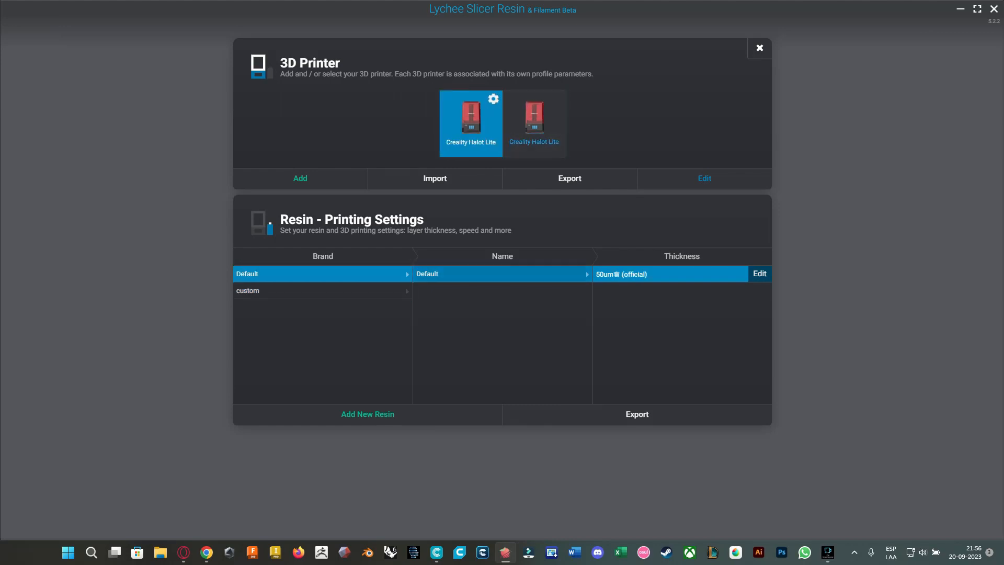
{"action": "left_click", "coordinate": [760, 48]}
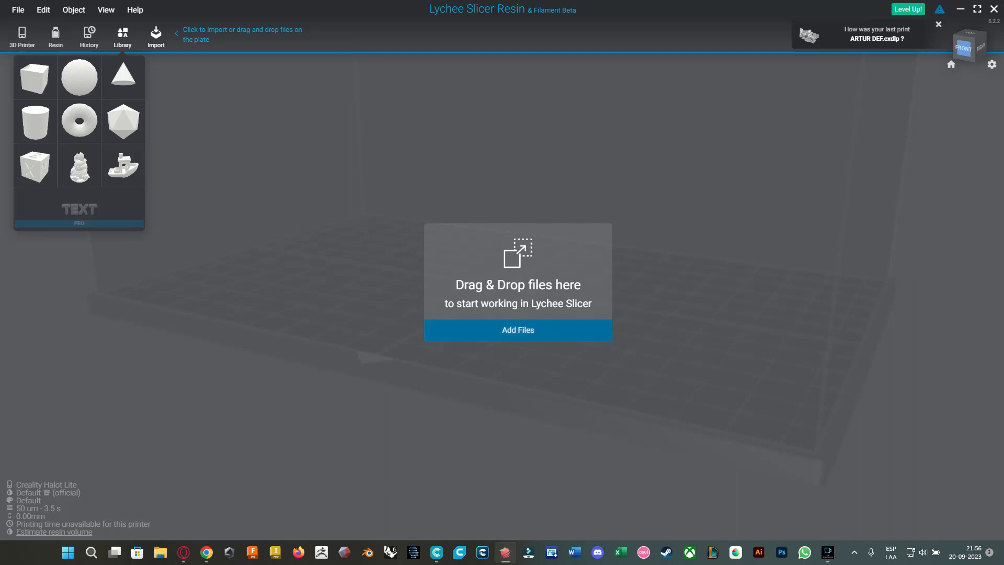
- Import the Bailarina Cueca model from the Escritorio folder onto the build plate
{"action": "right_click_drag", "start_coordinate": [522, 387], "coordinate": [577, 432]}
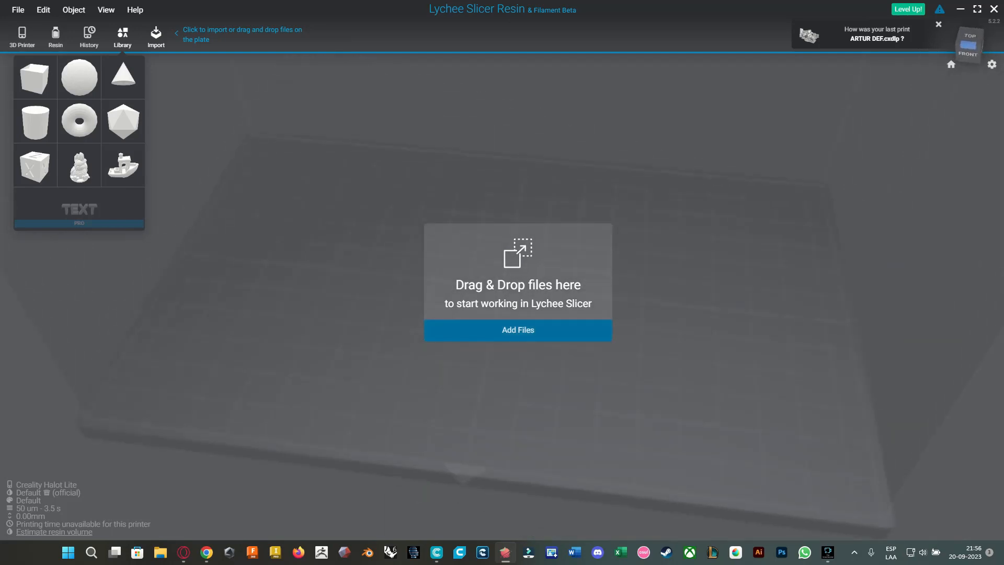
{"action": "left_click", "coordinate": [156, 37]}
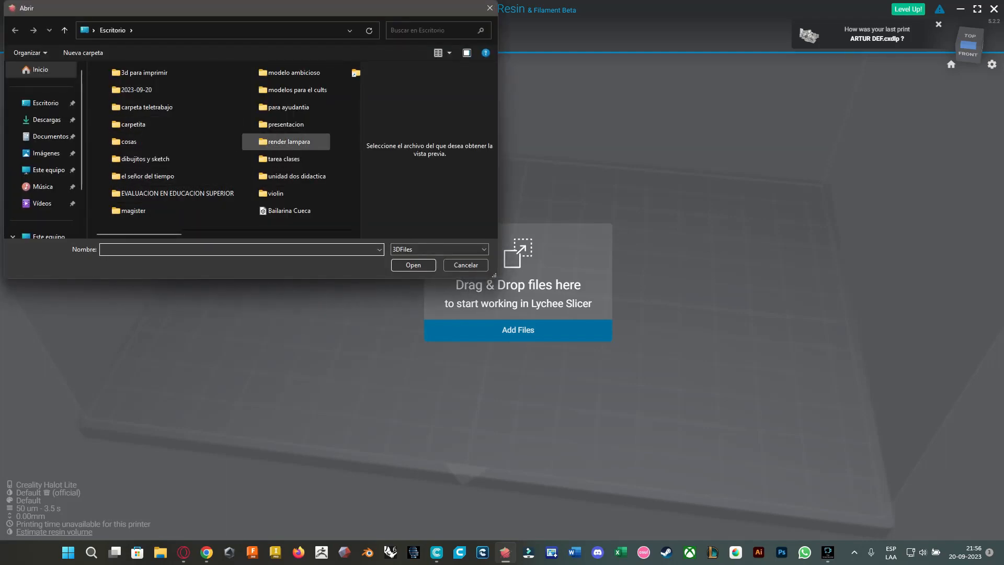
{"action": "left_click", "coordinate": [289, 211]}
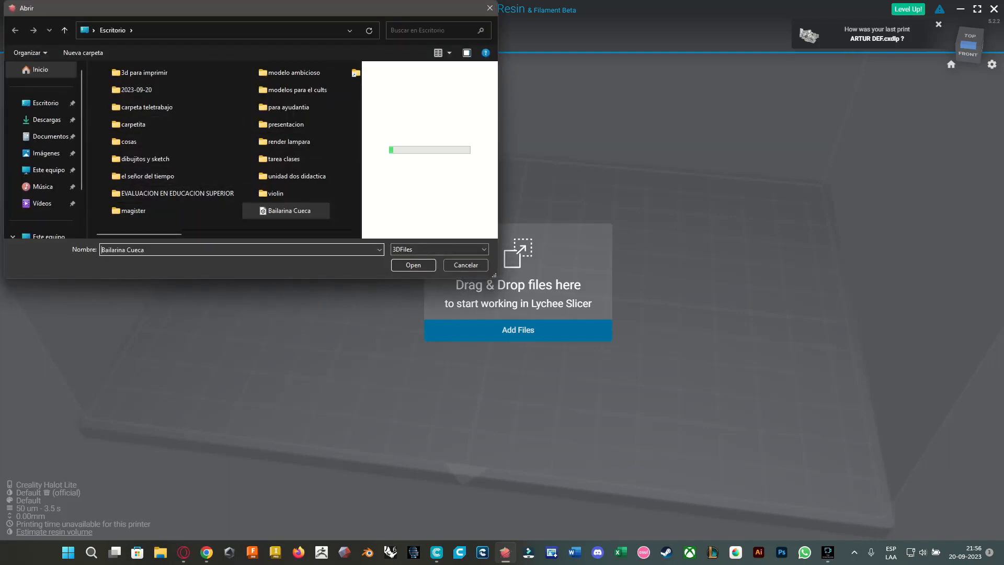
{"action": "left_click", "coordinate": [413, 265]}
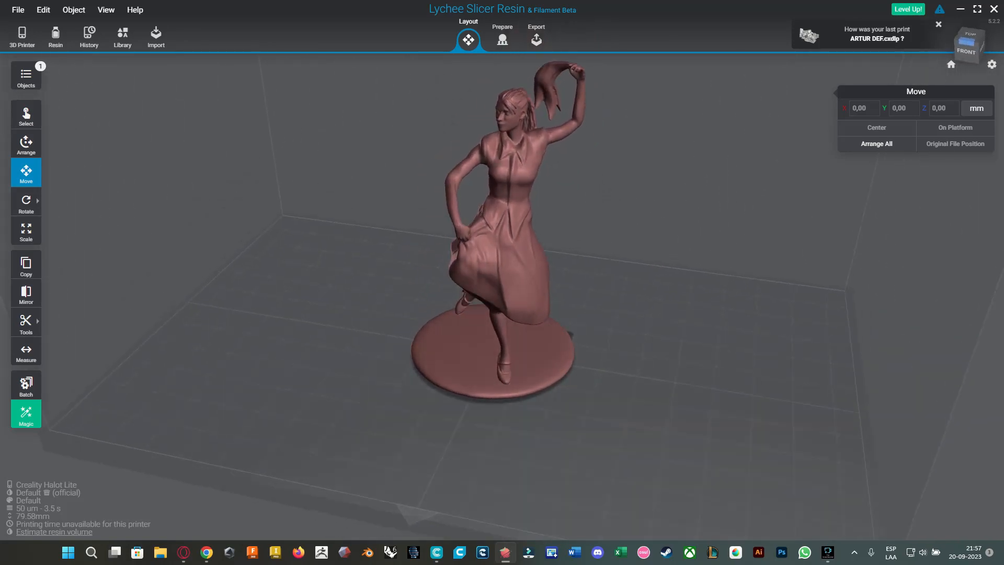
- Repair the structural errors of the dancer model, deselect it, and inspect the figure on the plate
{"action": "left_click", "coordinate": [502, 251]}
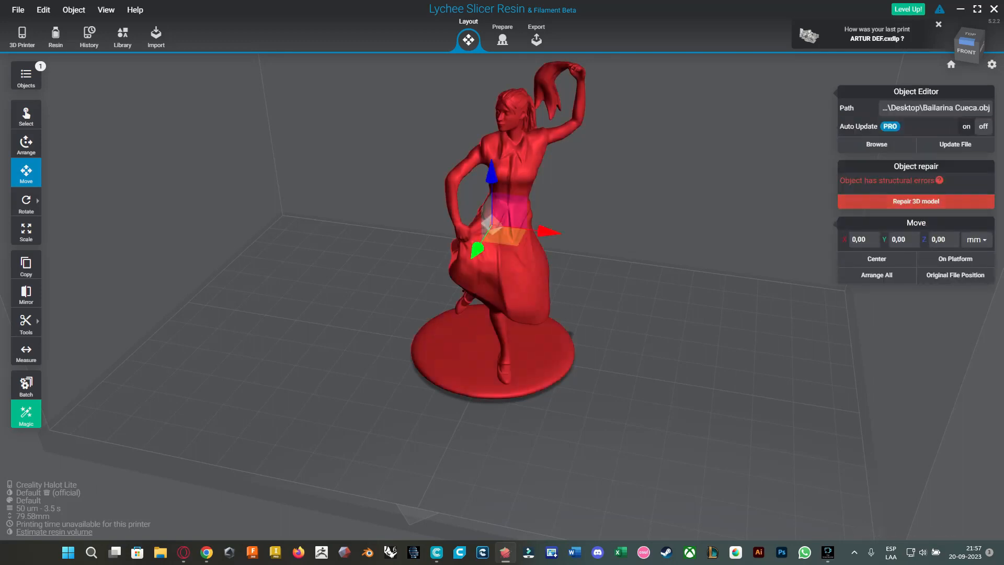
{"action": "left_click", "coordinate": [915, 201]}
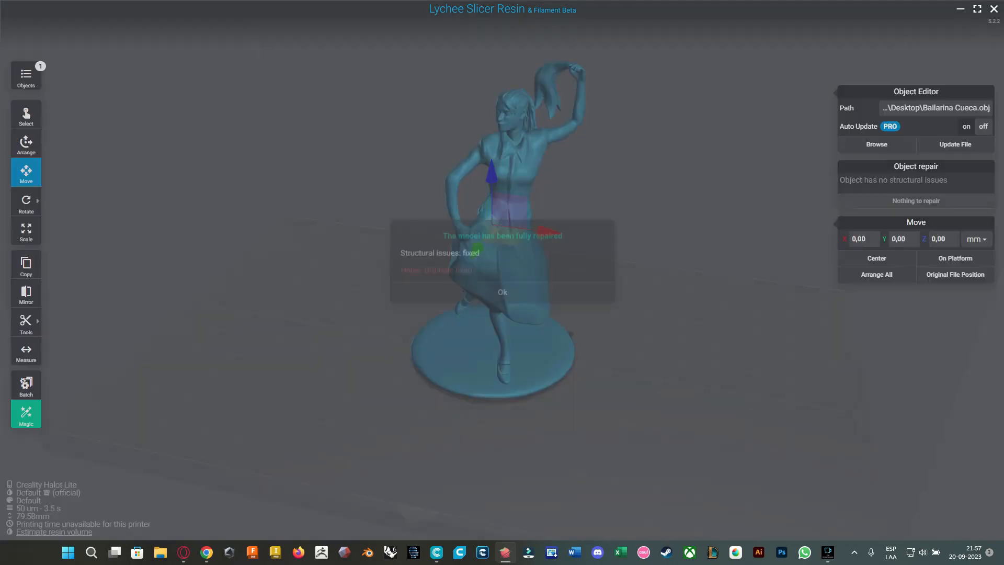
{"action": "left_click", "coordinate": [502, 310]}
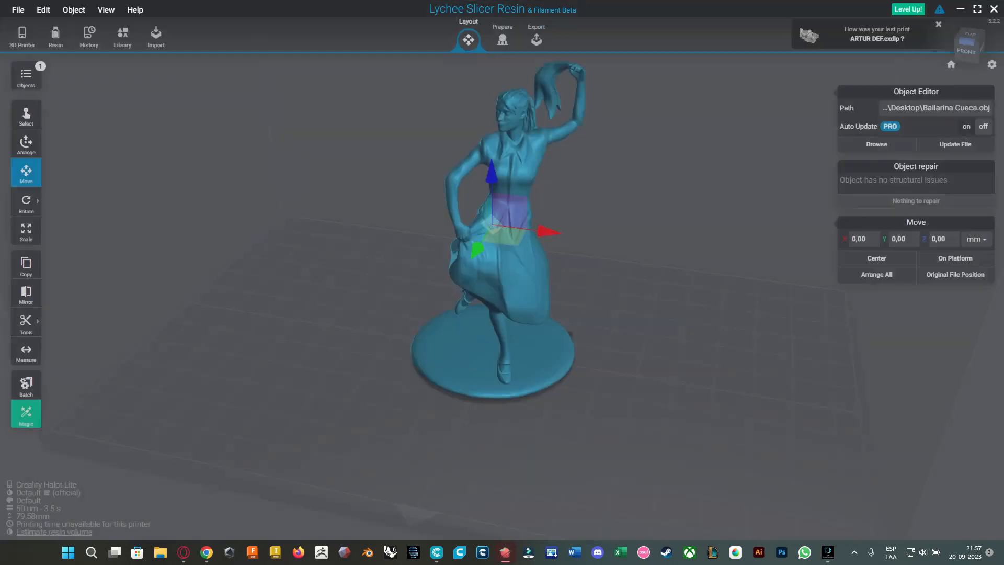
{"action": "left_click", "coordinate": [382, 157]}
{"action": "mouse_move", "coordinate": [617, 293]}
{"action": "right_mouse_down"}
{"action": "mouse_move", "coordinate": [501, 251]}
{"action": "mouse_move", "coordinate": [544, 308]}
{"action": "mouse_move", "coordinate": [528, 340]}
{"action": "mouse_move", "coordinate": [612, 308]}
{"action": "right_mouse_up"}
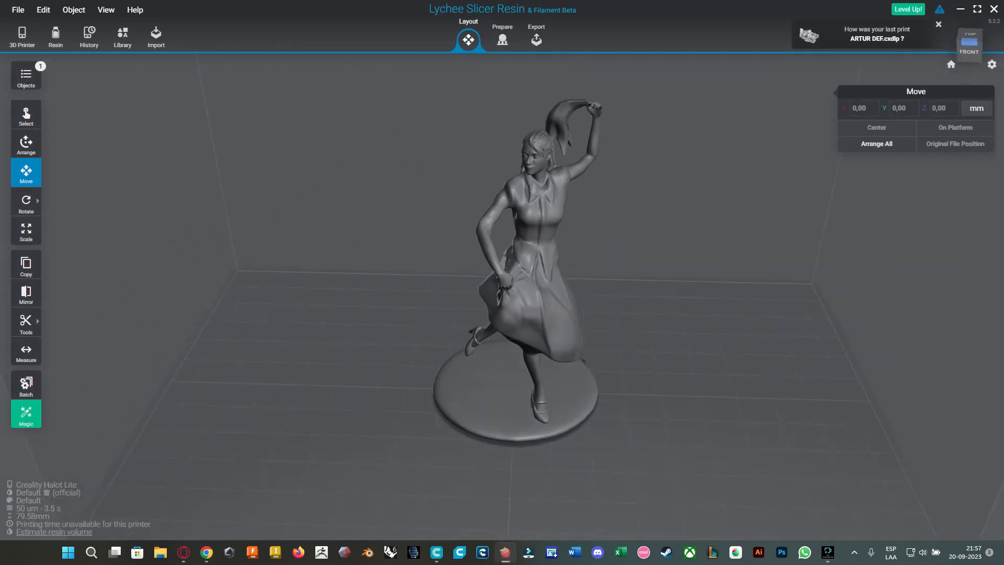
{"action": "left_click", "coordinate": [549, 303]}
{"action": "left_click", "coordinate": [679, 230]}
{"action": "right_click_drag", "start_coordinate": [654, 261], "coordinate": [693, 222]}
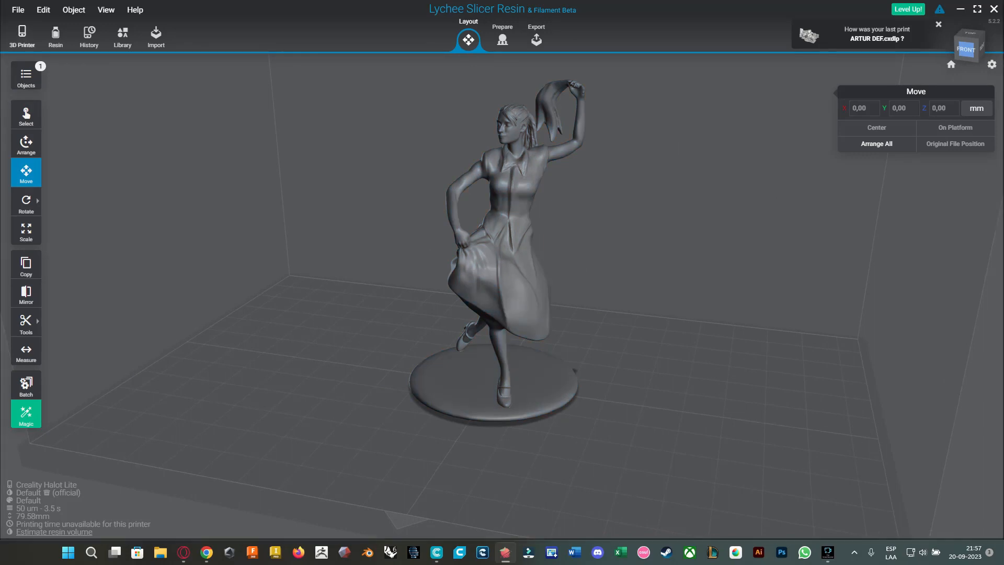
- Delete the second, duplicate Creality Halot Lite printer profile and return to the build plate
{"action": "left_click", "coordinate": [22, 36]}
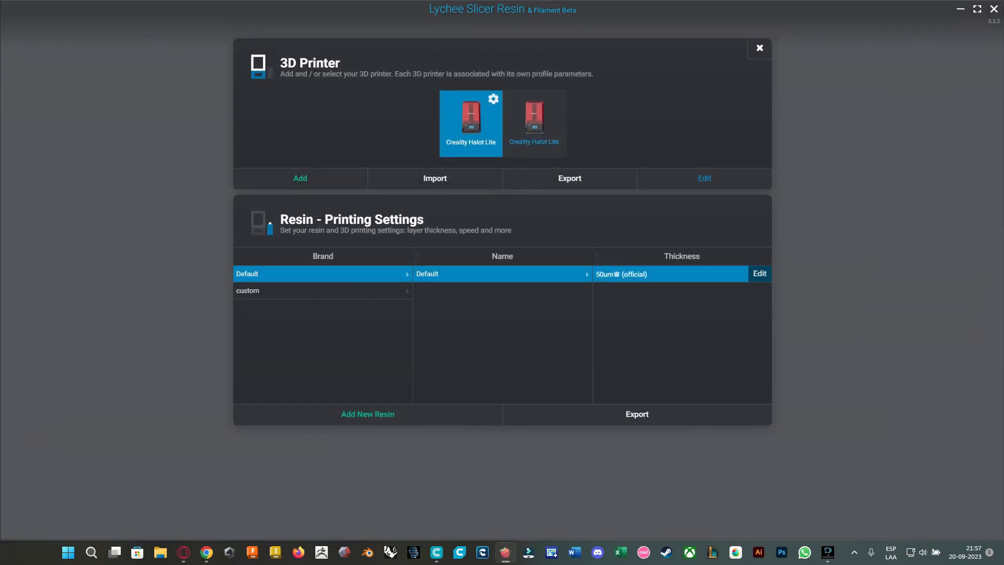
{"action": "left_click", "coordinate": [533, 123]}
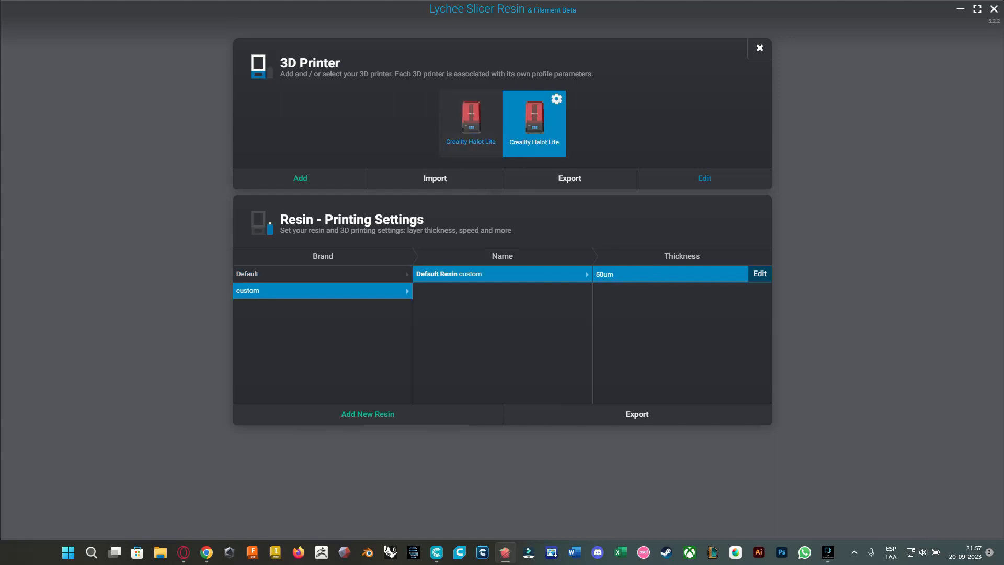
{"action": "left_click", "coordinate": [556, 99]}
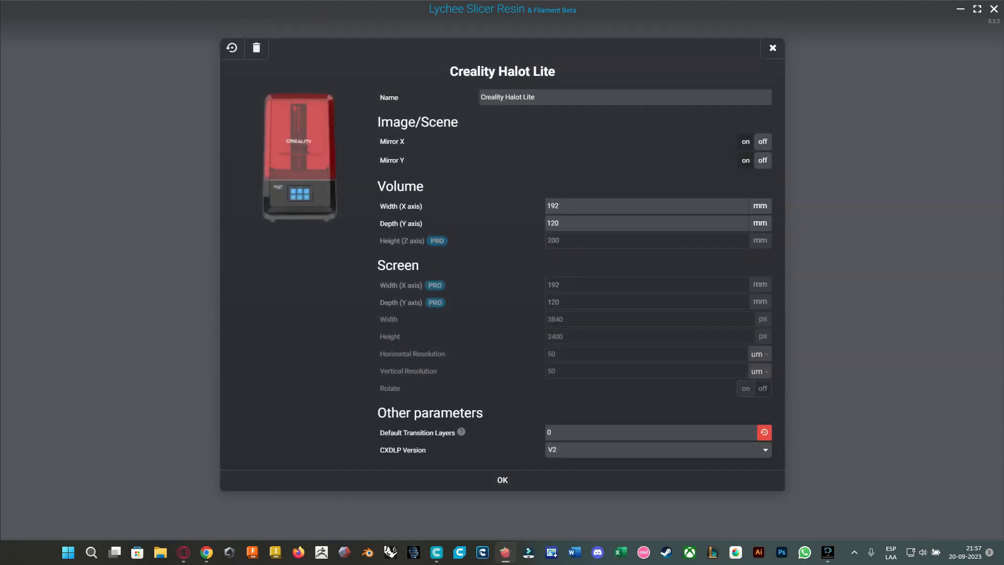
{"action": "left_click", "coordinate": [256, 48]}
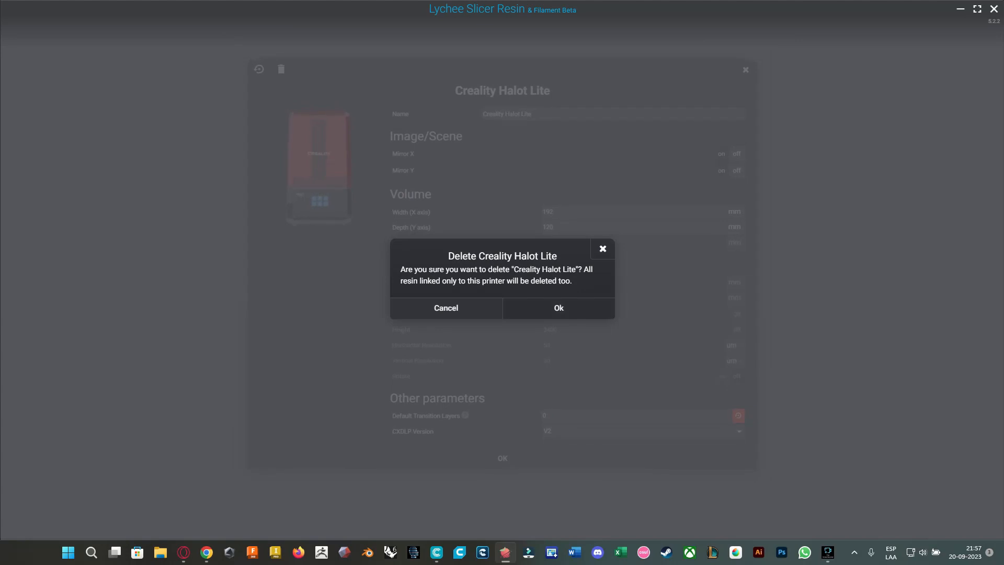
{"action": "left_click", "coordinate": [557, 307]}
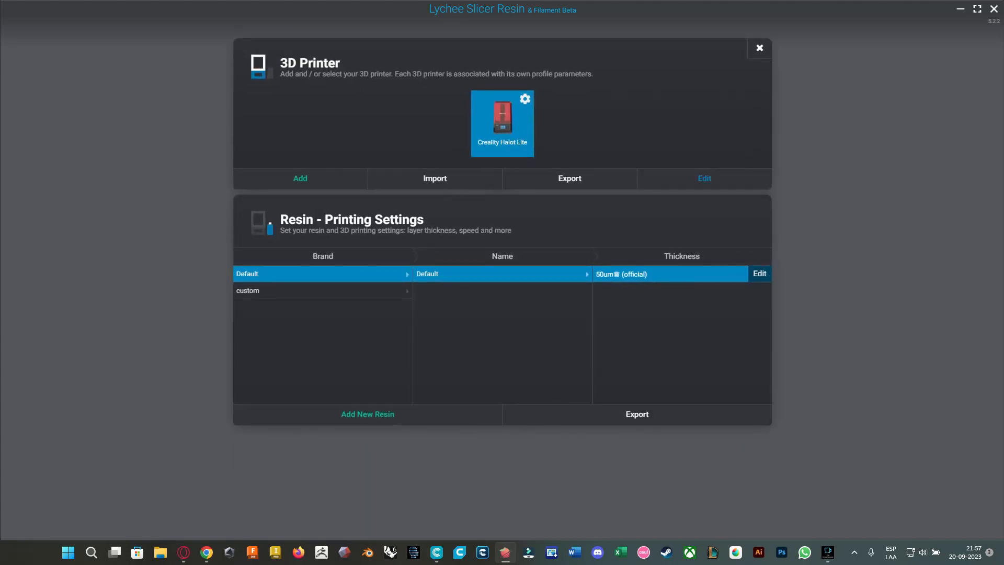
{"action": "left_click", "coordinate": [759, 47]}
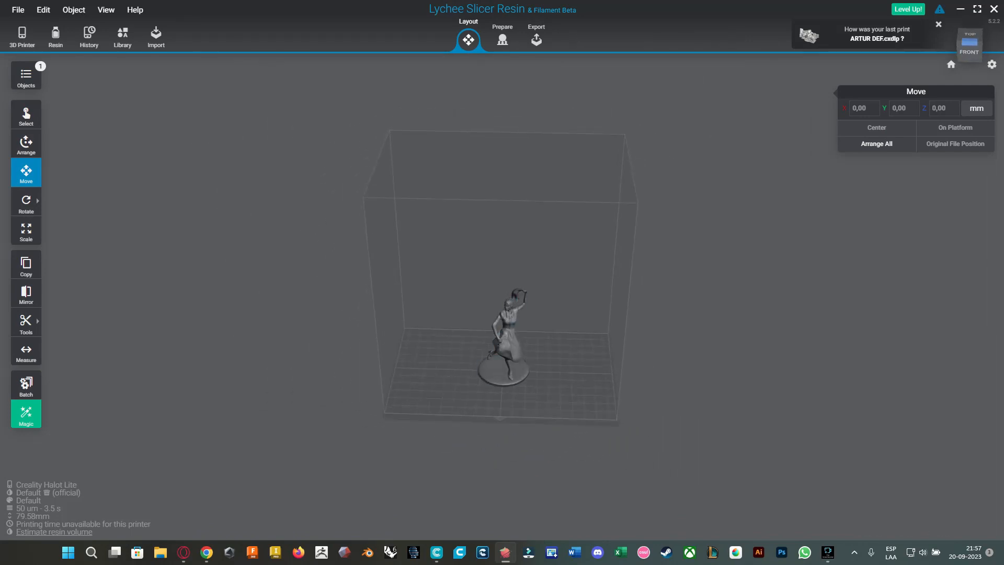
- Scale the dancer model uniformly to a height of 100 mm along Z
{"action": "scroll", "coordinate": [501, 313], "scroll_direction": "up", "scroll_amount": 5}
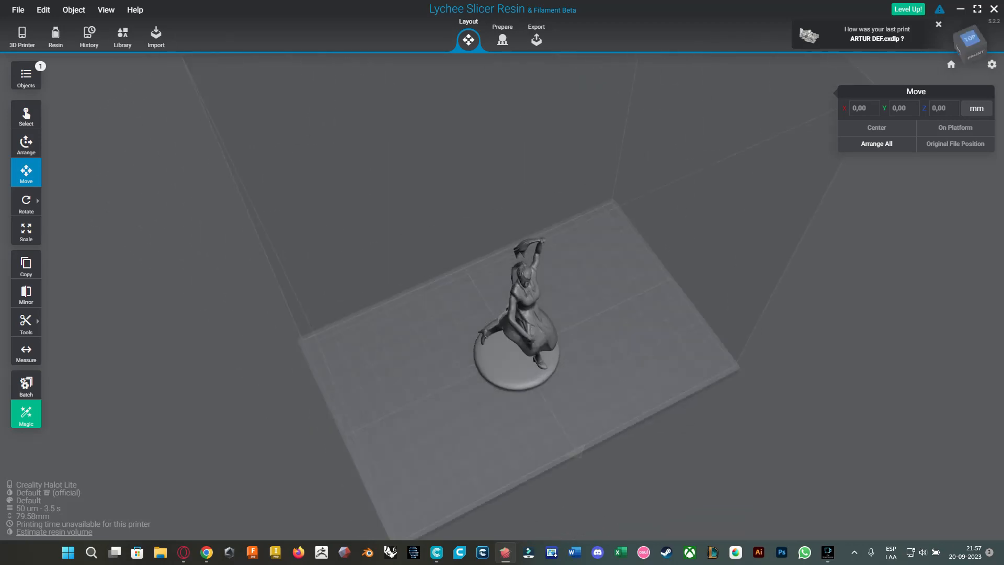
{"action": "right_click_drag", "start_coordinate": [523, 387], "coordinate": [473, 347]}
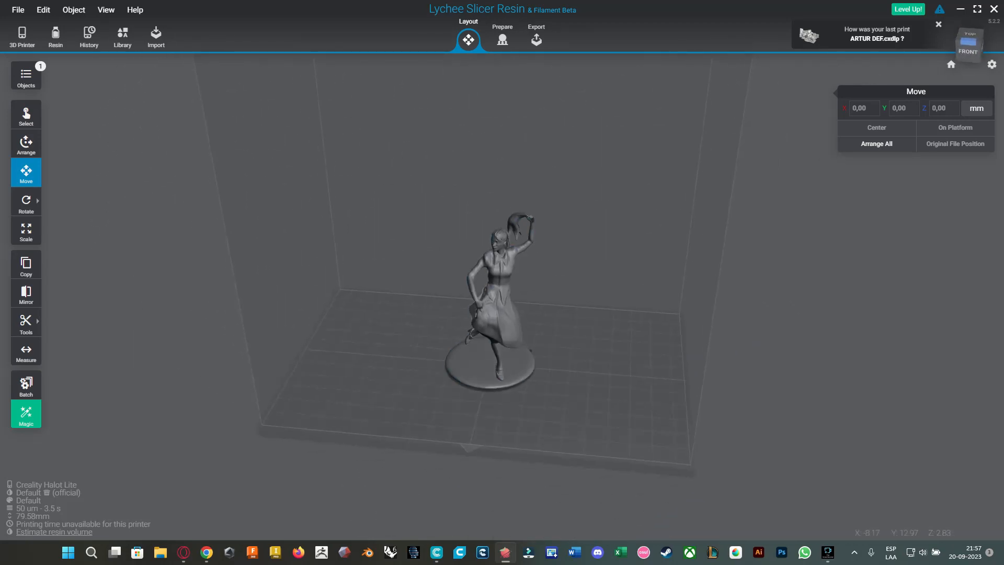
{"action": "left_click", "coordinate": [503, 301]}
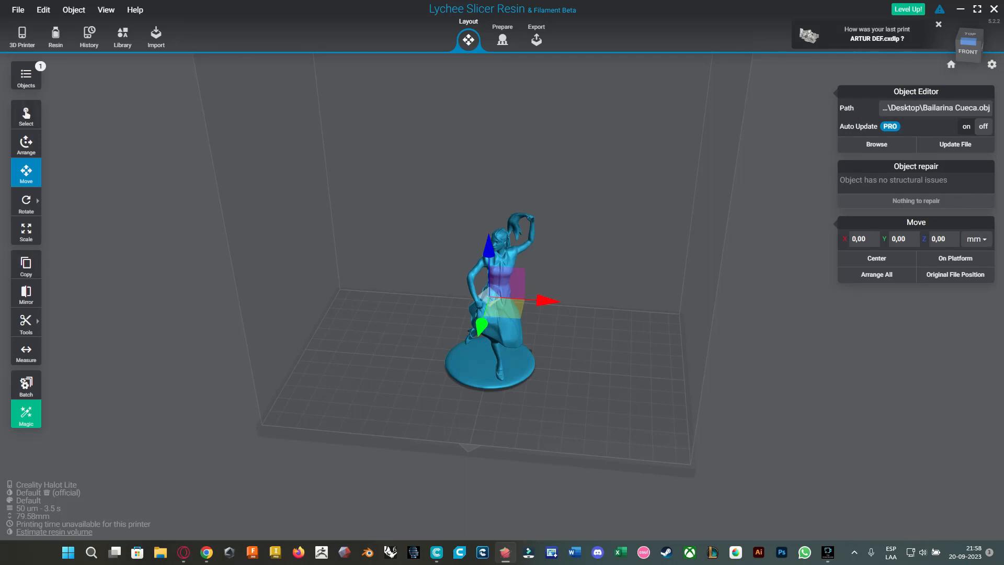
{"action": "key", "text": "r"}
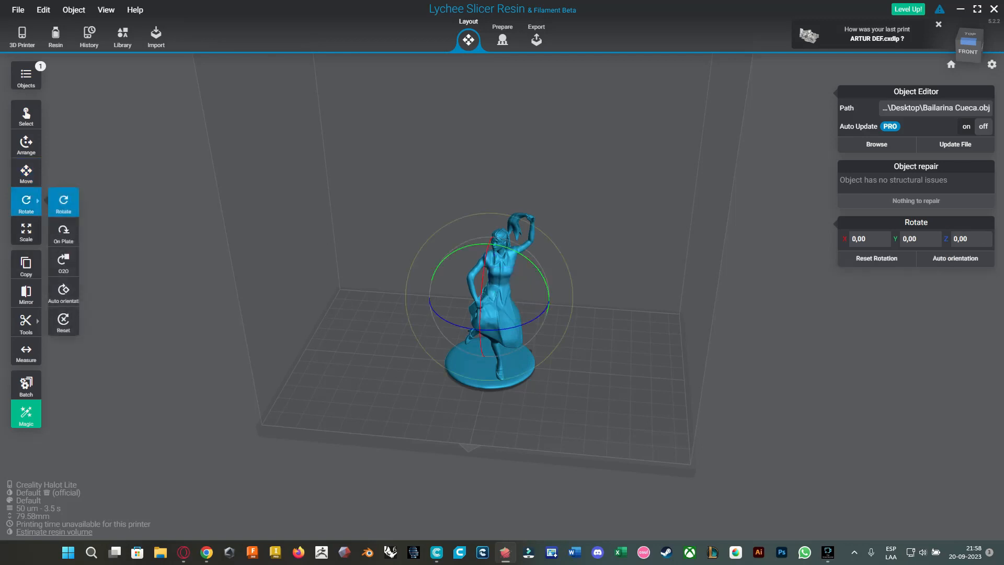
{"action": "key", "text": "s"}
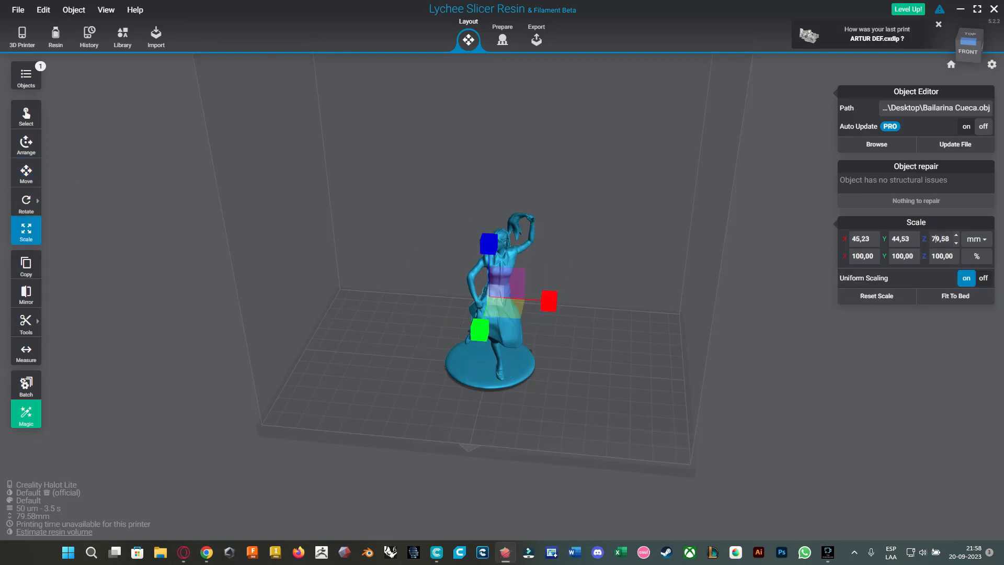
{"action": "double_click", "coordinate": [951, 239]}
{"action": "type", "text": "100"}
{"action": "key", "text": "Return"}
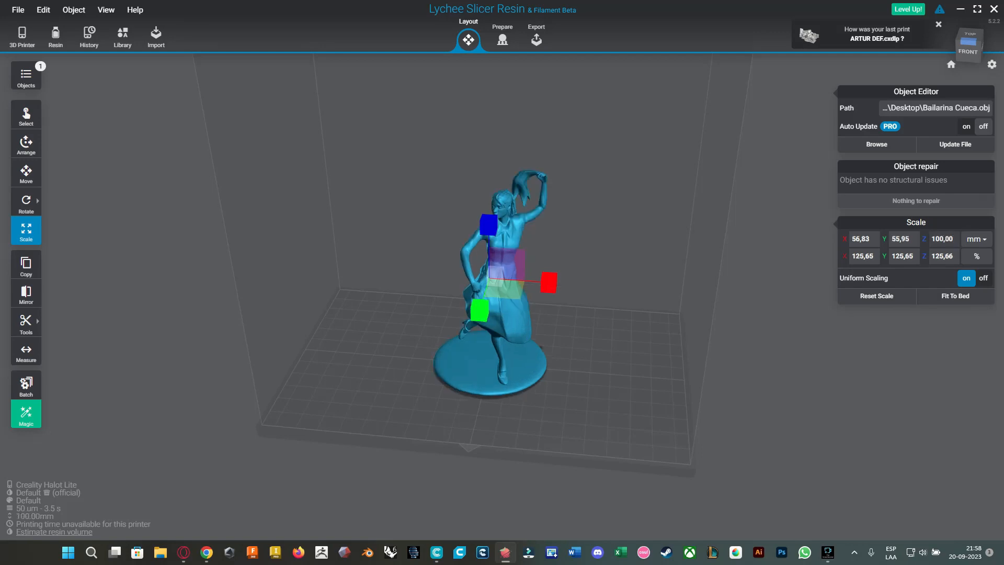
- Rotate the dancer model about the Z axis to about -104.18 degrees so the figure faces sideways
{"action": "right_click_drag", "start_coordinate": [601, 340], "coordinate": [569, 348]}
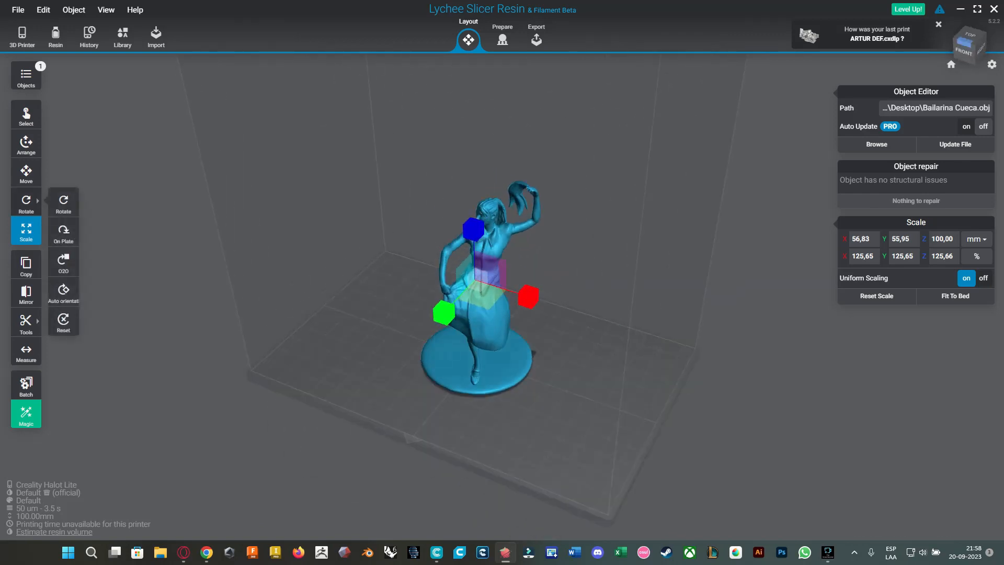
{"action": "left_click", "coordinate": [26, 203]}
{"action": "right_click_drag", "start_coordinate": [334, 324], "coordinate": [391, 287]}
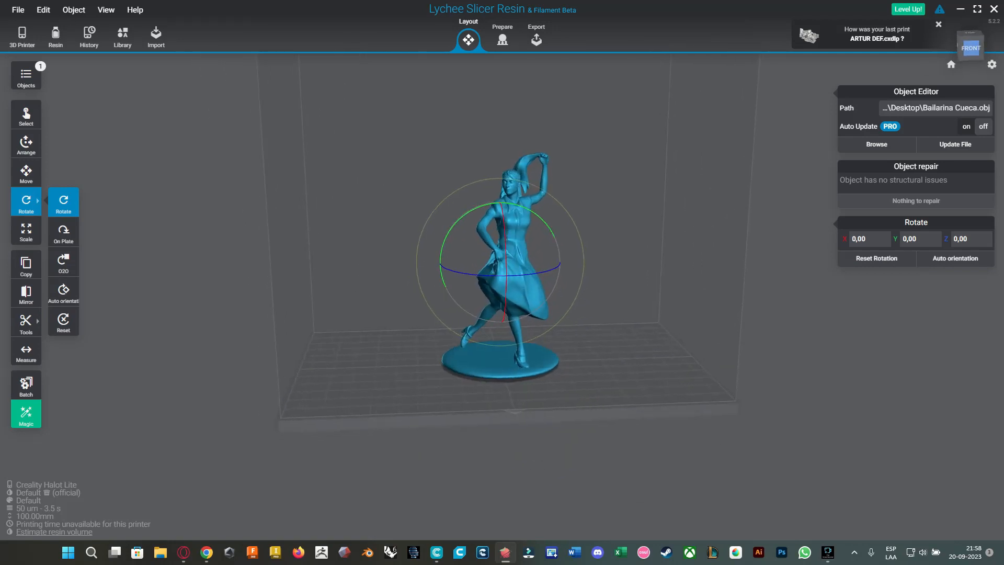
{"action": "middle_click_drag", "start_coordinate": [500, 264], "coordinate": [464, 316]}
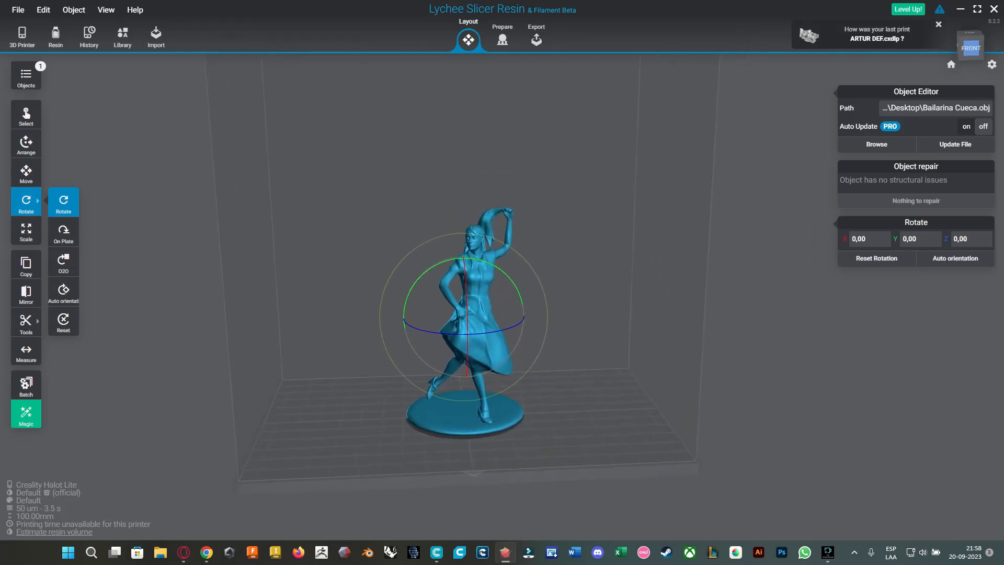
{"action": "left_click_drag", "start_coordinate": [509, 328], "coordinate": [417, 328]}
{"action": "mouse_move", "coordinate": [417, 337]}
{"action": "right_mouse_down"}
{"action": "mouse_move", "coordinate": [411, 300]}
{"action": "mouse_move", "coordinate": [402, 314]}
{"action": "mouse_move", "coordinate": [417, 321]}
{"action": "right_mouse_up"}
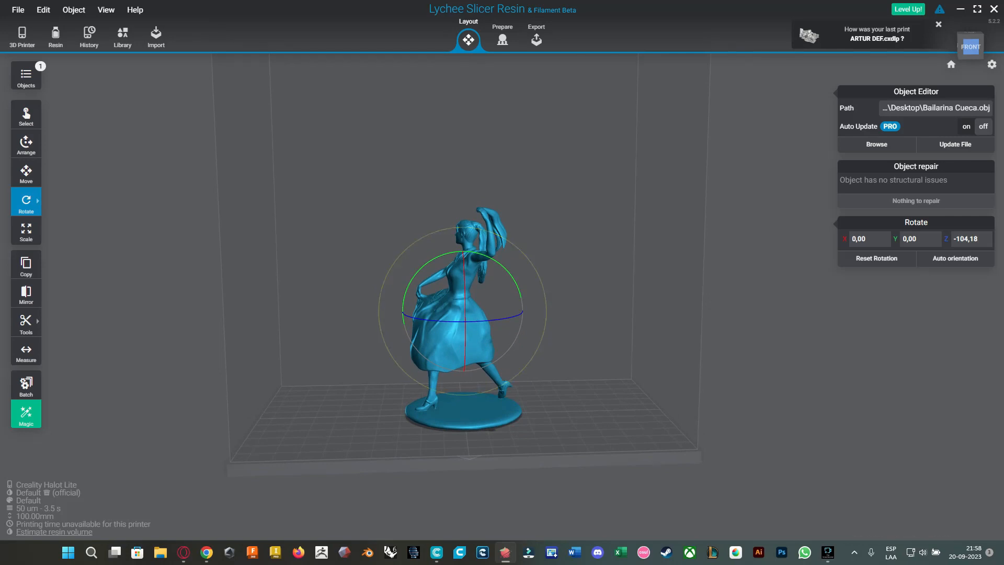
{"action": "right_click_drag", "start_coordinate": [417, 321], "coordinate": [419, 302]}
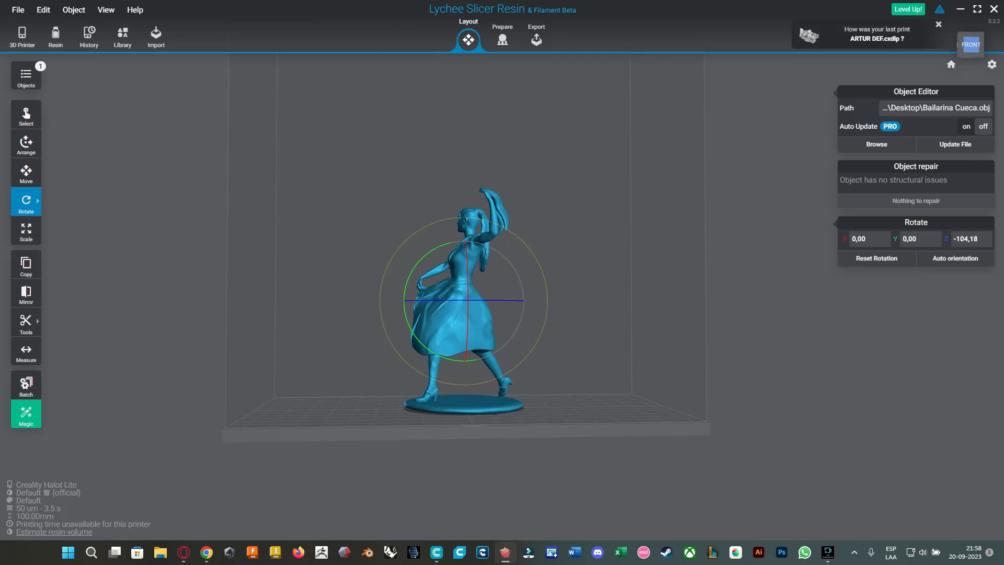
{"action": "right_click_drag", "start_coordinate": [418, 302], "coordinate": [419, 310]}
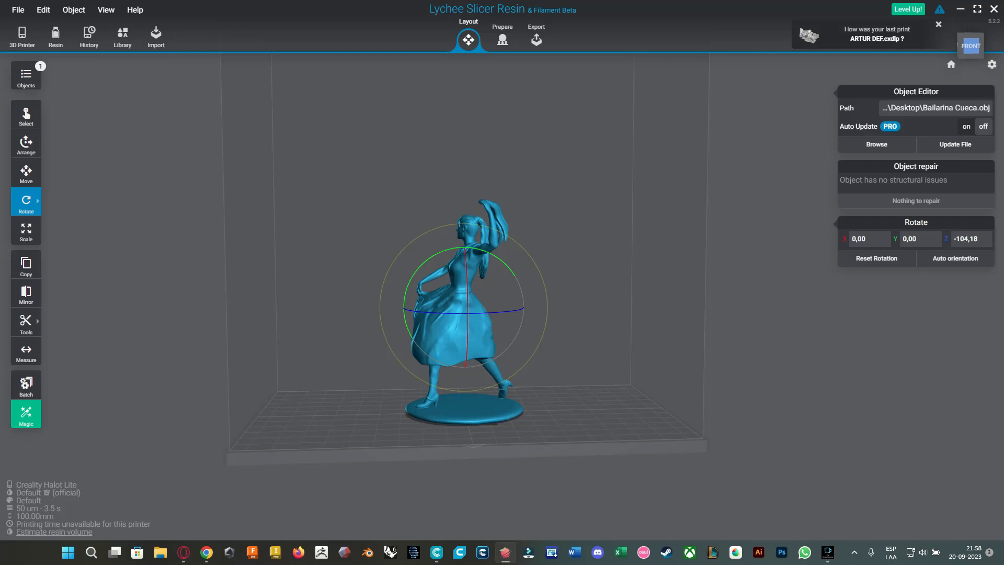
- Tilt the dancer model backwards to a rotation of about X -47.32, Y -10.52 and Z -99.56 degrees
{"action": "right_click_drag", "start_coordinate": [585, 314], "coordinate": [577, 318]}
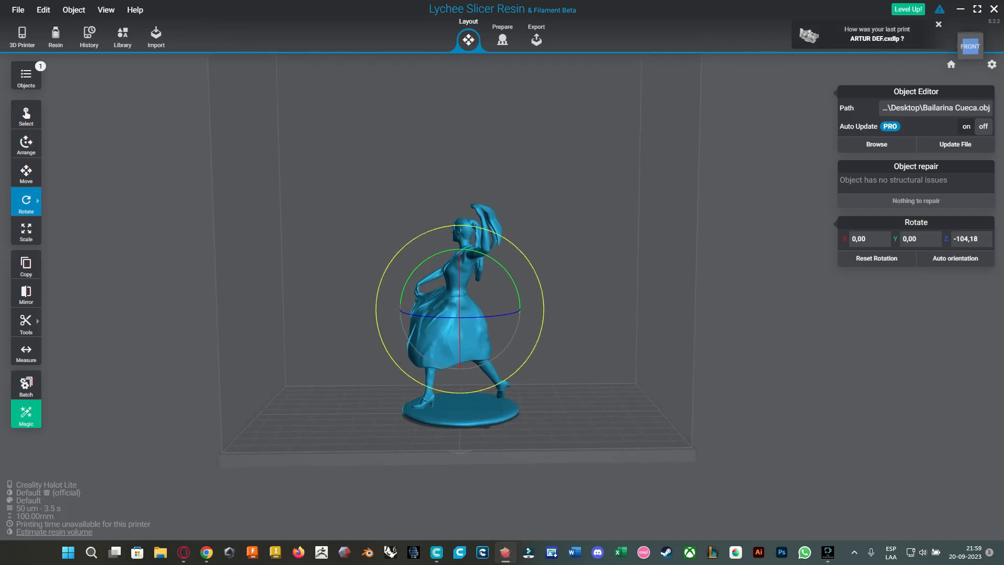
{"action": "left_click_drag", "start_coordinate": [503, 268], "coordinate": [517, 322]}
{"action": "left_click", "coordinate": [596, 335]}
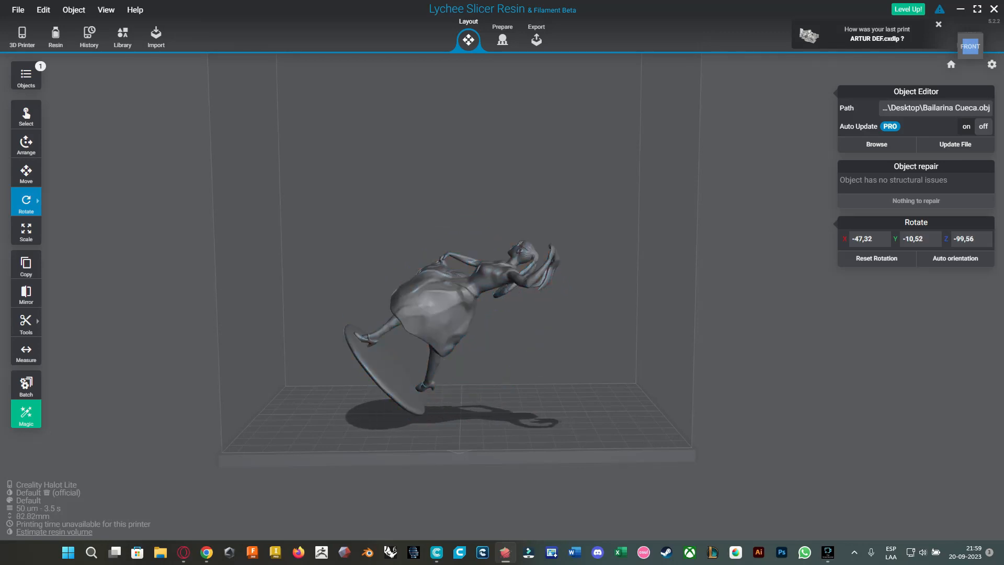
{"action": "mouse_move", "coordinate": [596, 335]}
{"action": "right_mouse_down"}
{"action": "mouse_move", "coordinate": [486, 394]}
{"action": "mouse_move", "coordinate": [405, 389]}
{"action": "mouse_move", "coordinate": [444, 387]}
{"action": "mouse_move", "coordinate": [583, 334]}
{"action": "right_mouse_up"}
{"action": "left_click", "coordinate": [453, 313]}
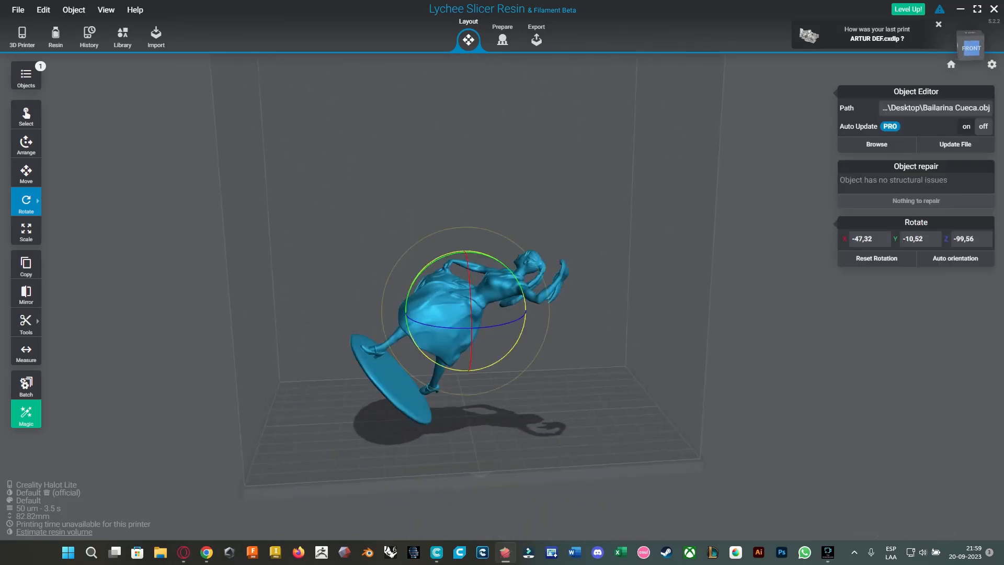
{"action": "right_click", "coordinate": [452, 313]}
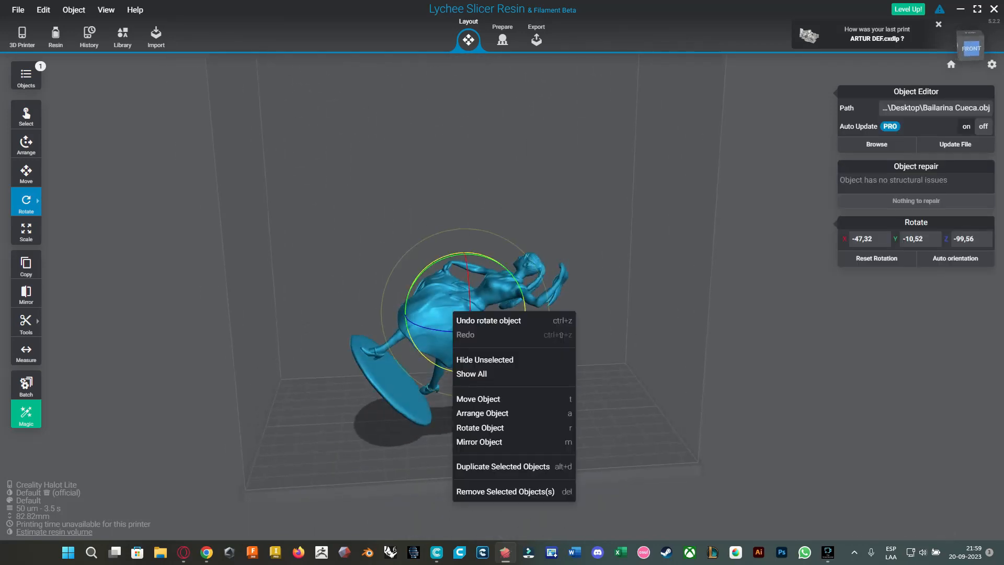
{"action": "left_click", "coordinate": [459, 304]}
{"action": "left_click", "coordinate": [460, 303]}
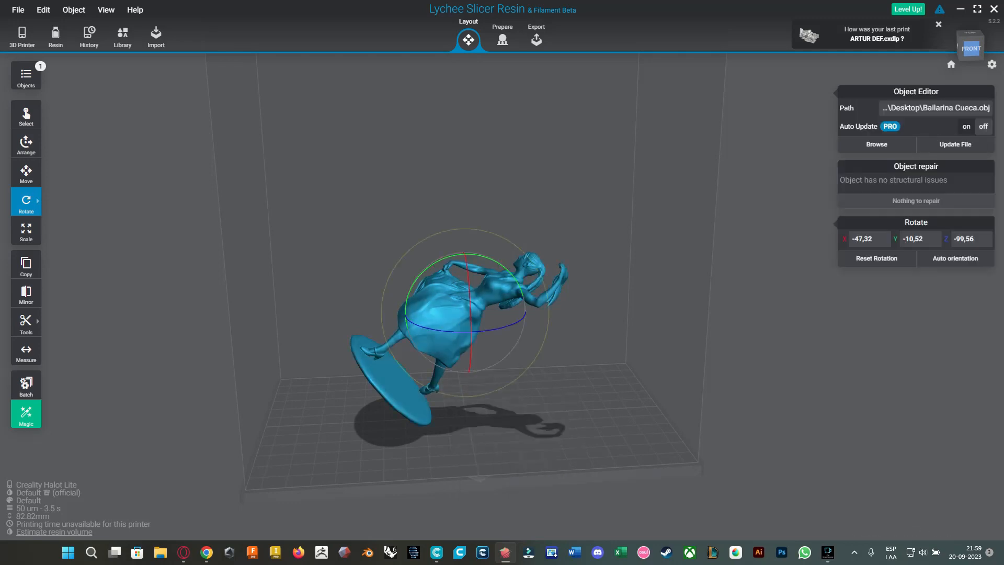
{"action": "right_click_drag", "start_coordinate": [455, 313], "coordinate": [497, 298]}
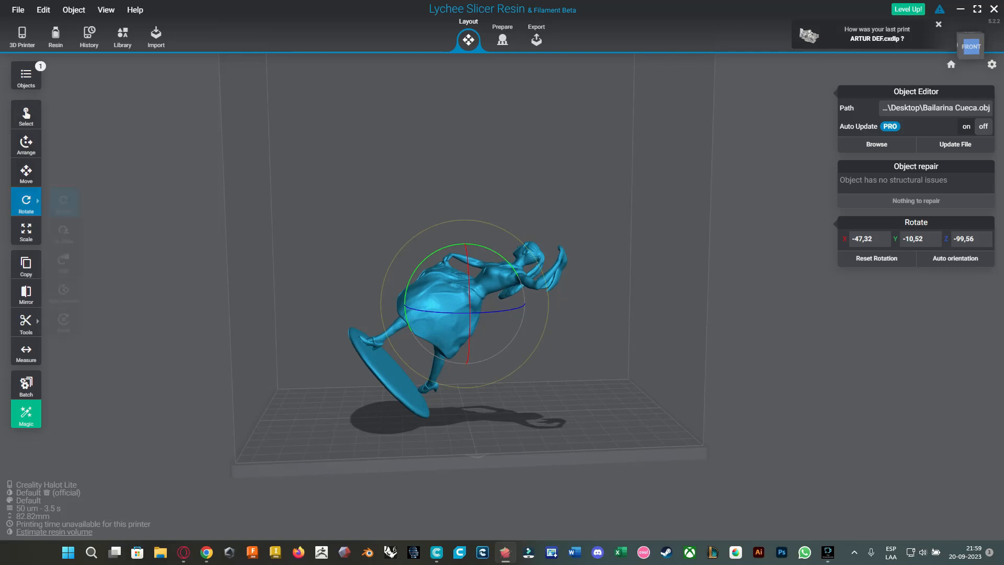
{"action": "mouse_move", "coordinate": [26, 323]}
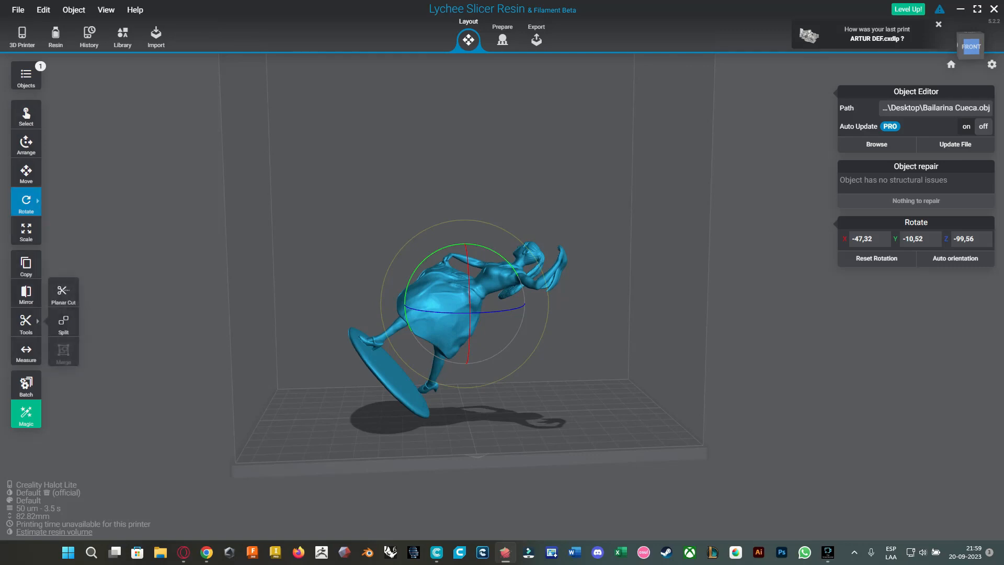
{"action": "mouse_move", "coordinate": [26, 203]}
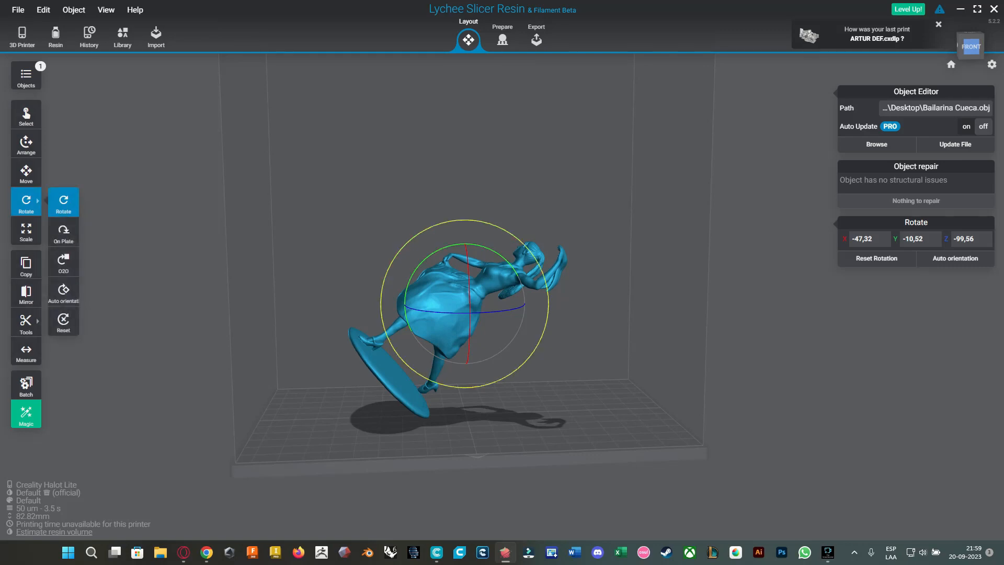
{"action": "left_click", "coordinate": [584, 339]}
{"action": "mouse_move", "coordinate": [585, 339]}
{"action": "right_mouse_down"}
{"action": "mouse_move", "coordinate": [546, 374]}
{"action": "mouse_move", "coordinate": [586, 340]}
{"action": "right_mouse_up"}
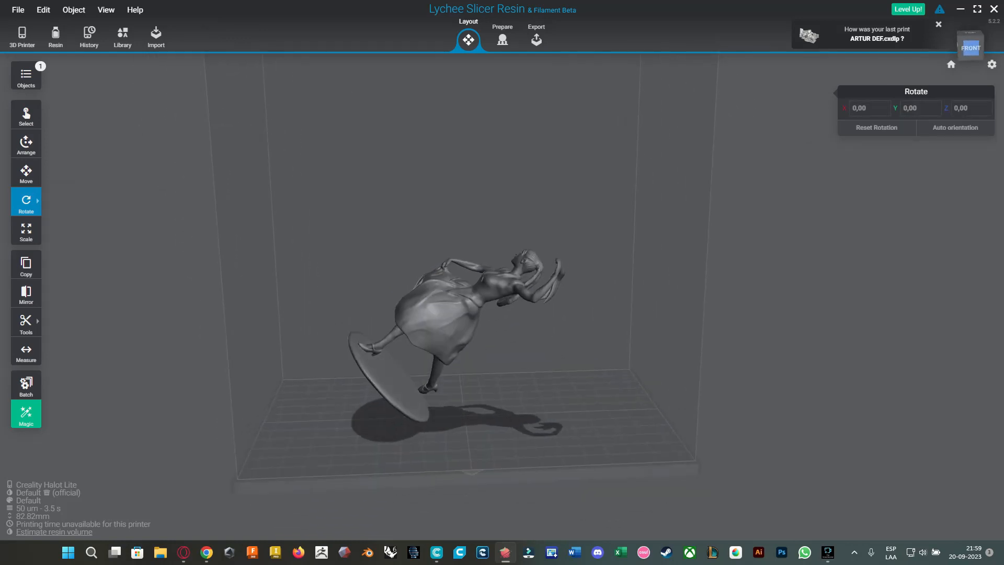
- Run Magic on the tilted dancer with auto orientation off, Medium supports, and auto supports, optimization, bracings and raft on
{"action": "left_click", "coordinate": [456, 316]}
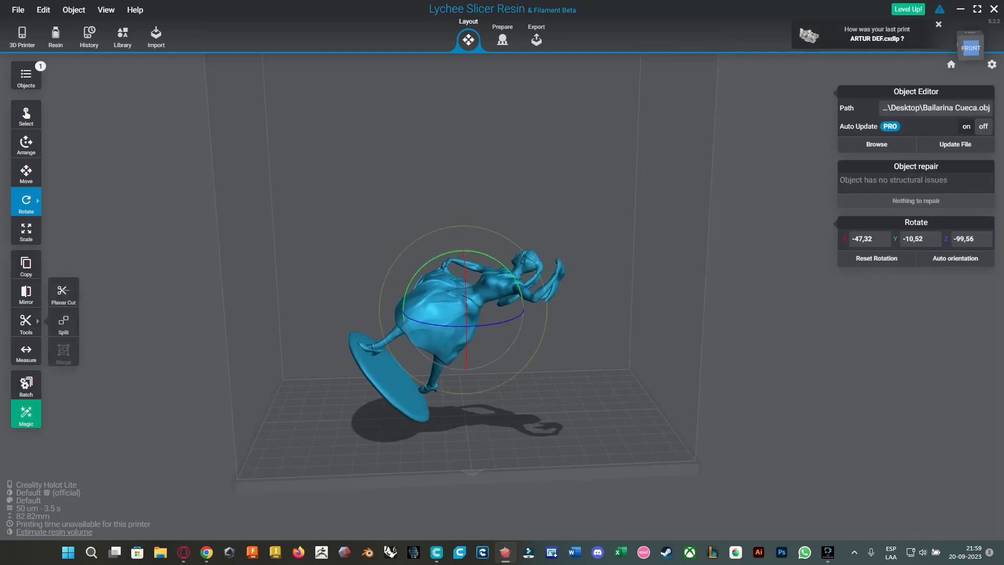
{"action": "mouse_move", "coordinate": [26, 414]}
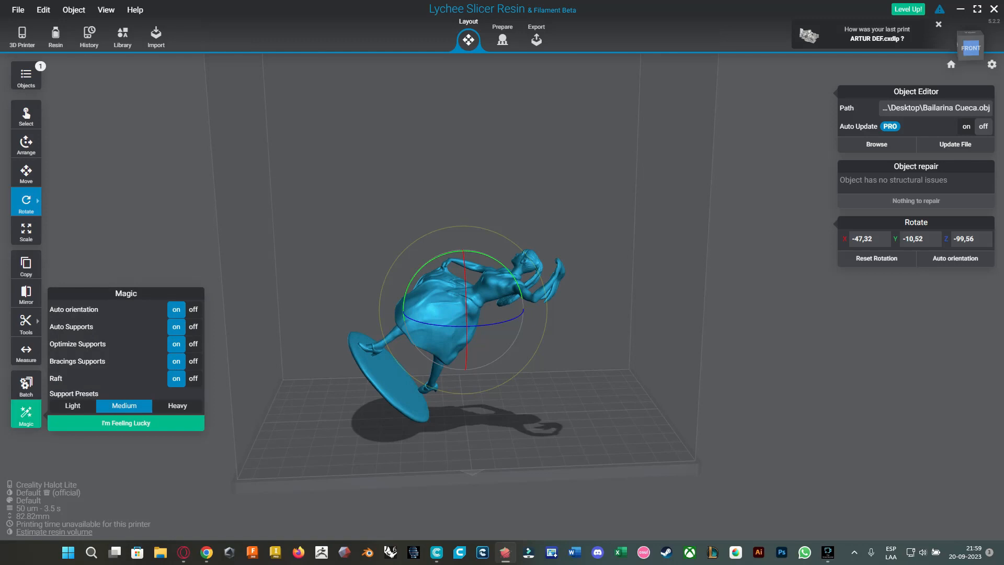
{"action": "left_click", "coordinate": [193, 310]}
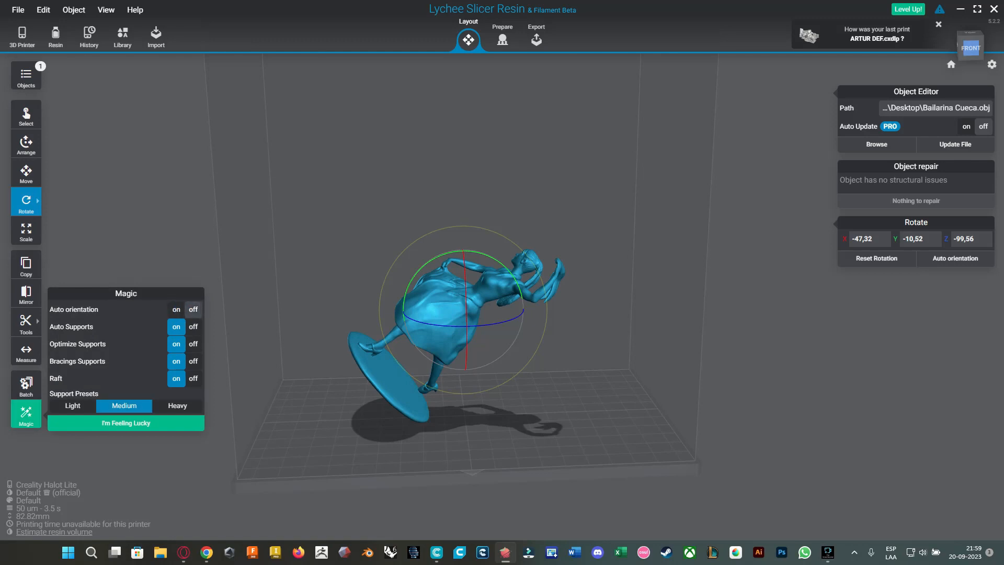
{"action": "left_click", "coordinate": [126, 422]}
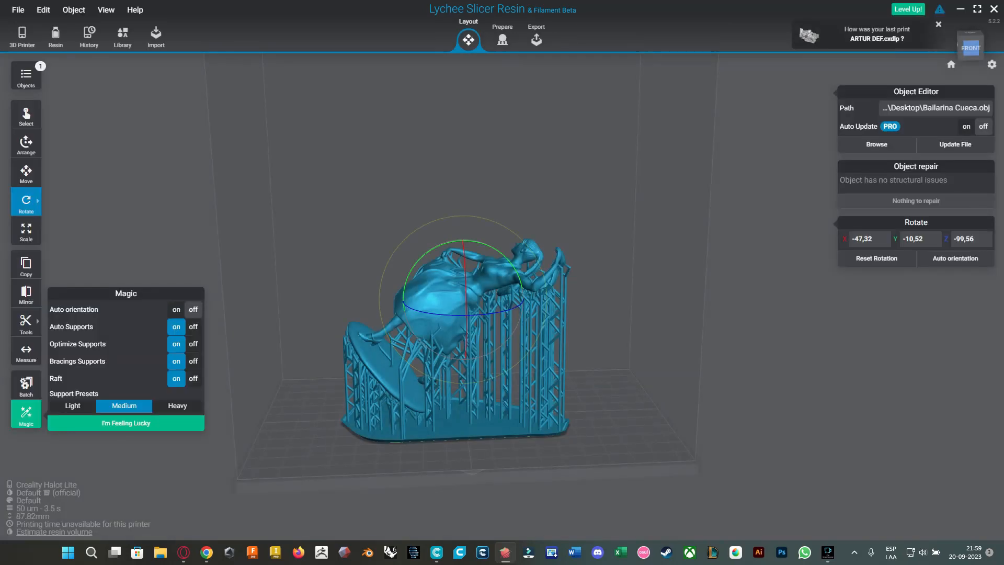
- Examine the generated supports around the dancer from several sides and switch to the support preparation workspace
{"action": "left_click", "coordinate": [607, 282]}
{"action": "right_click_drag", "start_coordinate": [606, 283], "coordinate": [400, 366]}
{"action": "scroll", "coordinate": [549, 306], "scroll_direction": "up", "scroll_amount": 3}
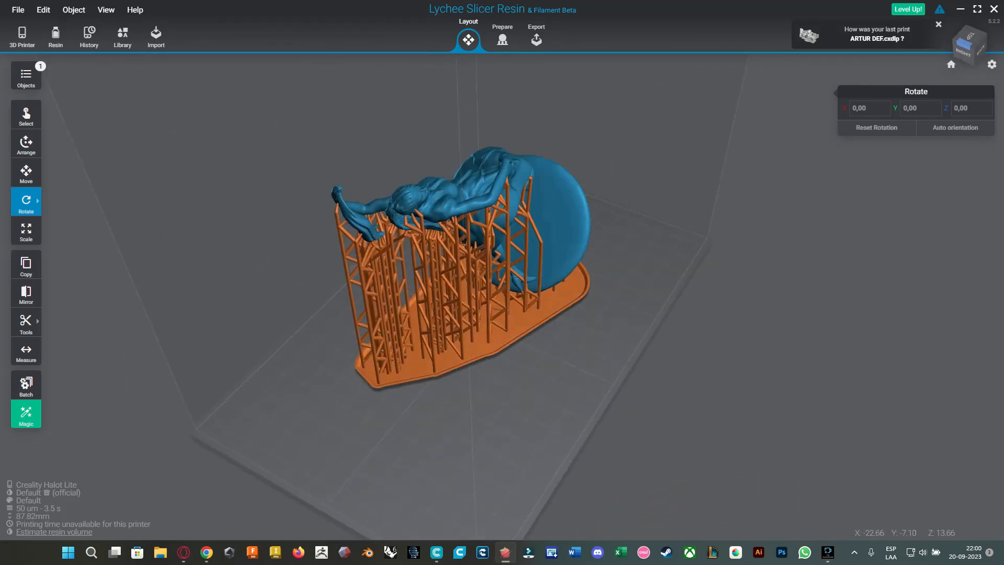
{"action": "right_click_drag", "start_coordinate": [366, 314], "coordinate": [502, 309]}
{"action": "left_click", "coordinate": [423, 303]}
{"action": "right_click_drag", "start_coordinate": [423, 304], "coordinate": [478, 277]}
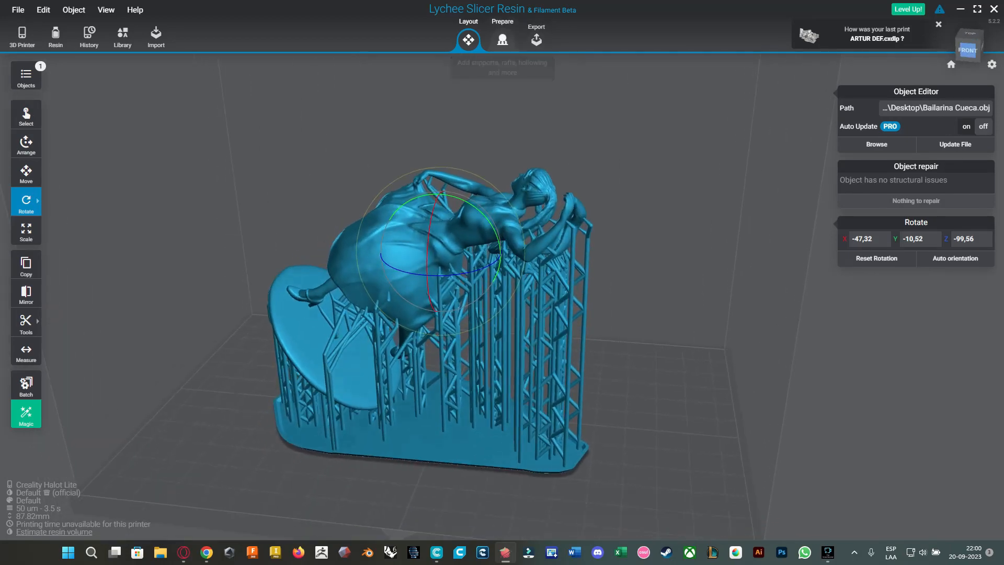
{"action": "left_click", "coordinate": [502, 39]}
{"action": "right_click_drag", "start_coordinate": [478, 292], "coordinate": [431, 294]}
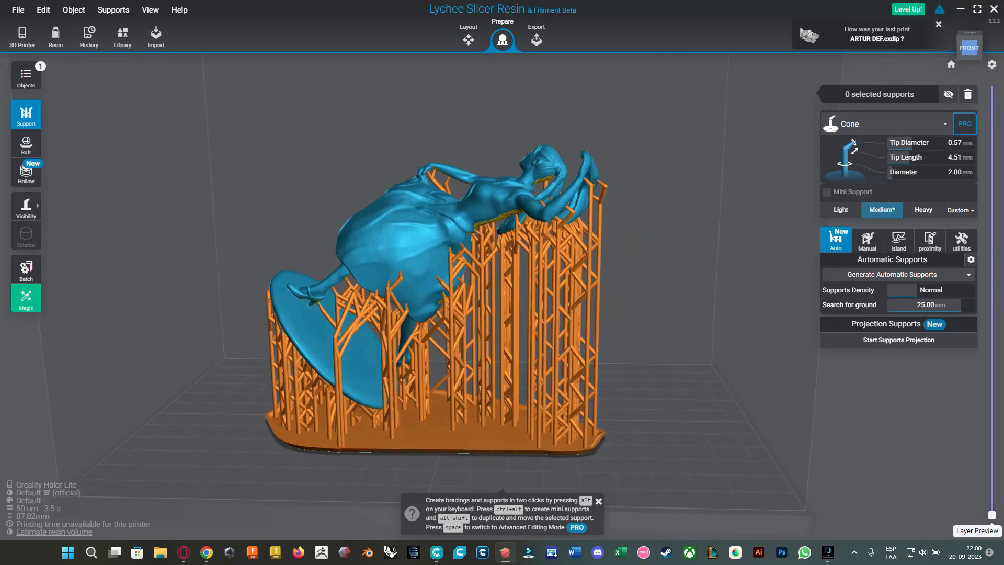
- Change the dancer's raft type to Pixelate and inspect the raft outline beneath the supports
{"action": "left_click", "coordinate": [178, 220]}
{"action": "left_click", "coordinate": [26, 144]}
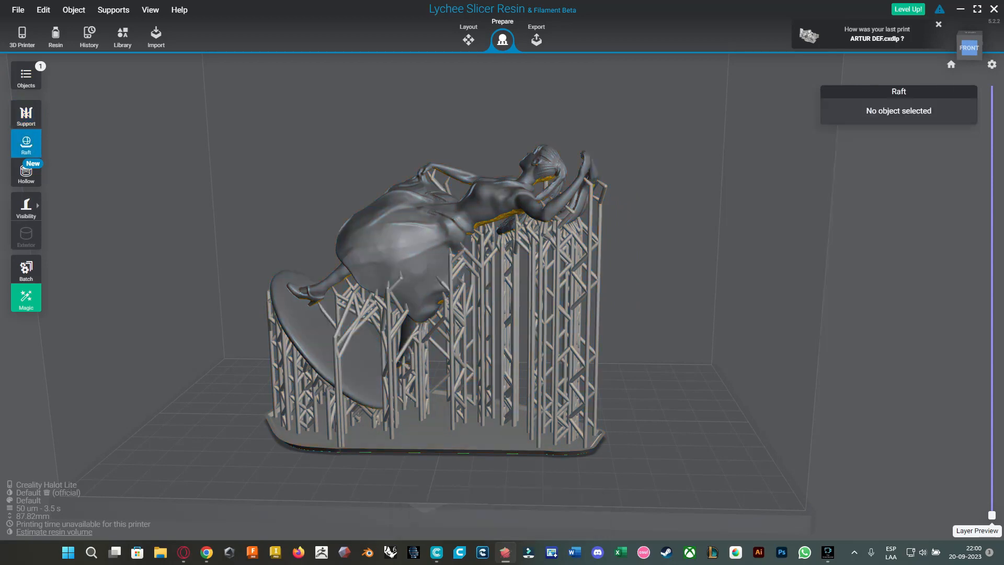
{"action": "right_click_drag", "start_coordinate": [507, 191], "coordinate": [509, 209]}
{"action": "left_click", "coordinate": [513, 209]}
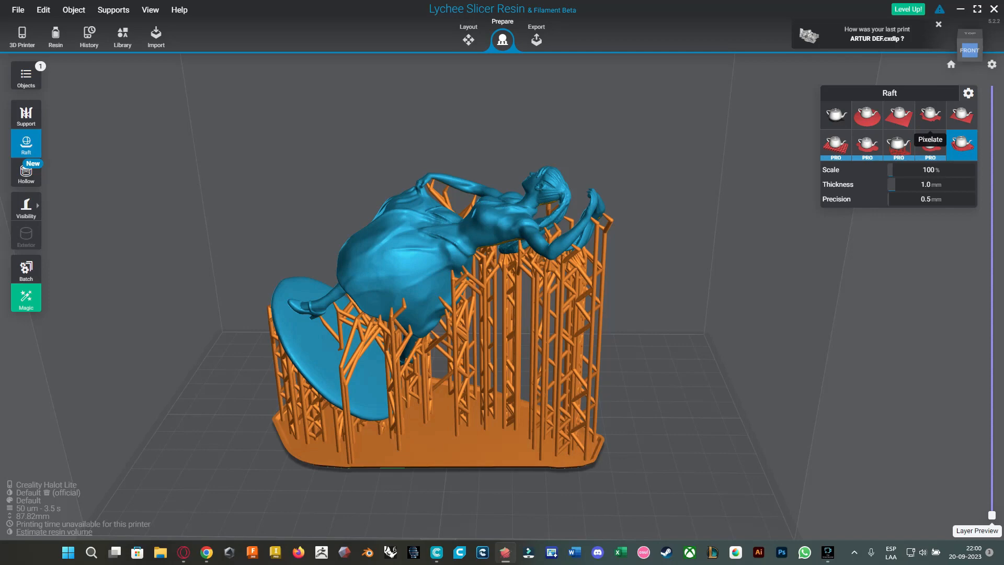
{"action": "left_click", "coordinate": [930, 114]}
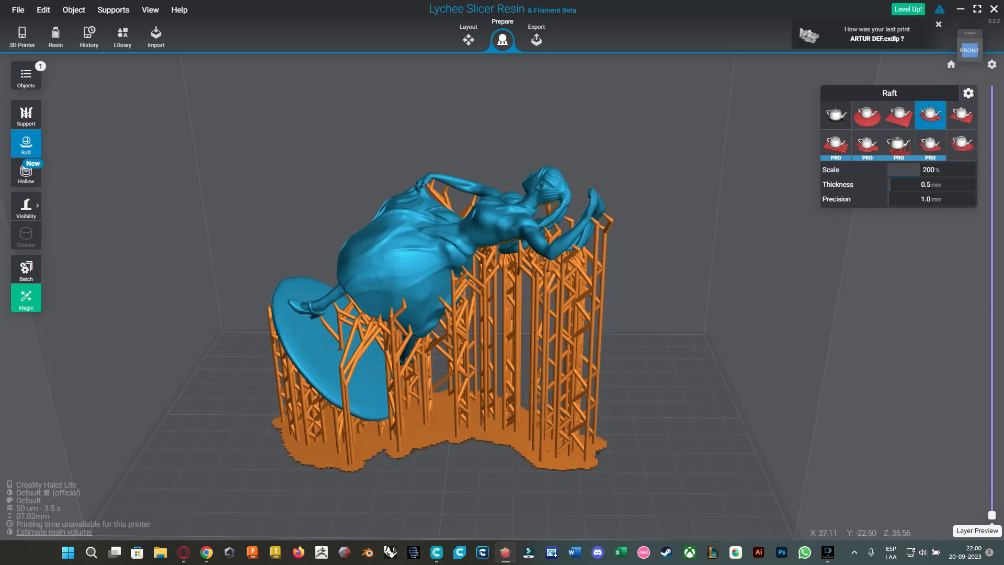
{"action": "middle_click_drag", "start_coordinate": [443, 314], "coordinate": [499, 204]}
{"action": "right_click_drag", "start_coordinate": [499, 204], "coordinate": [580, 196]}
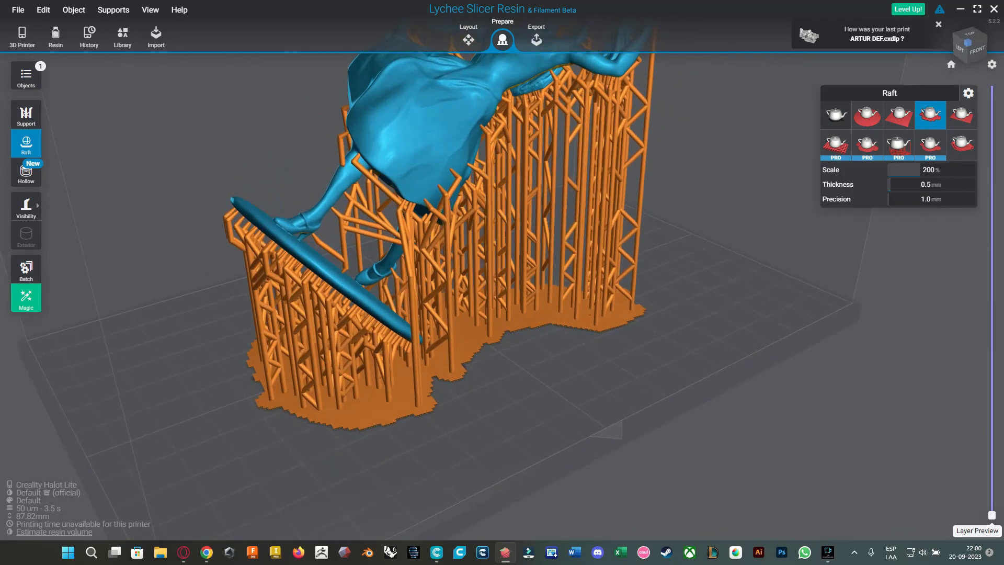
{"action": "right_click_drag", "start_coordinate": [470, 261], "coordinate": [382, 225]}
{"action": "right_click_drag", "start_coordinate": [515, 220], "coordinate": [522, 301]}
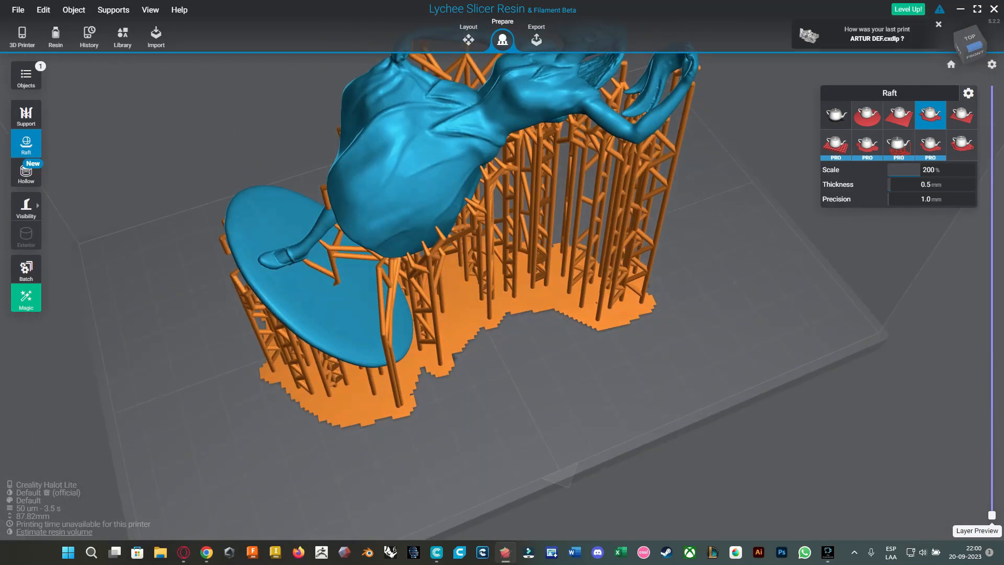
- Return to support editing and examine the supports and highlighted overhang areas of the dancer from below
{"action": "left_click", "coordinate": [26, 114]}
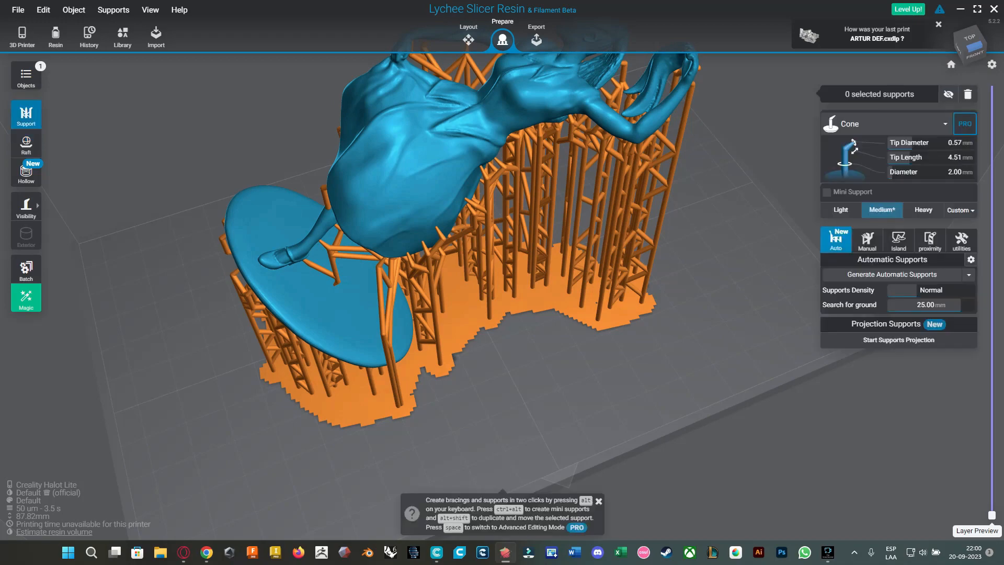
{"action": "right_click_drag", "start_coordinate": [449, 335], "coordinate": [422, 143]}
{"action": "scroll", "coordinate": [609, 287], "scroll_direction": "up", "scroll_amount": 5}
{"action": "right_click_drag", "start_coordinate": [609, 288], "coordinate": [609, 315]}
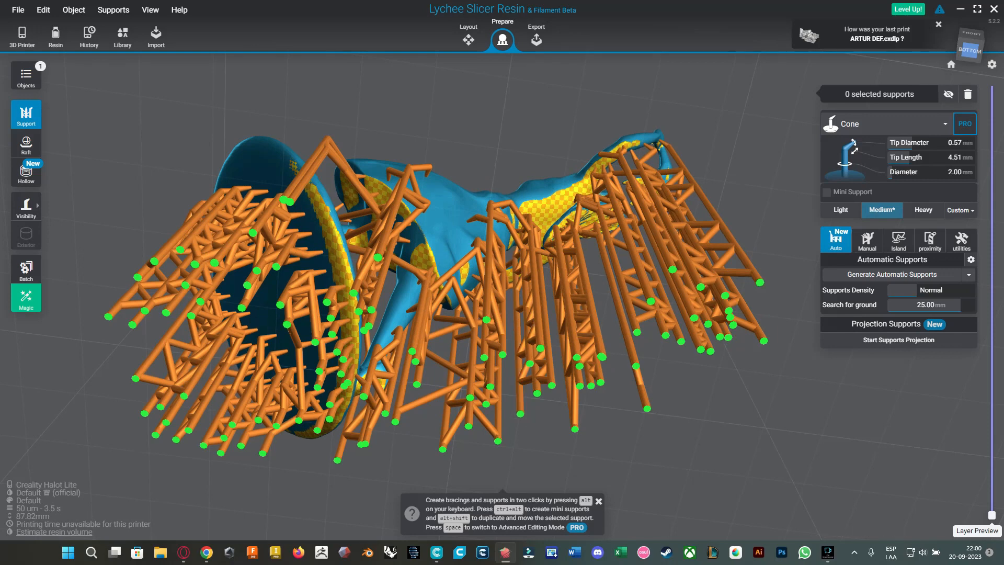
{"action": "right_click_drag", "start_coordinate": [609, 315], "coordinate": [601, 263]}
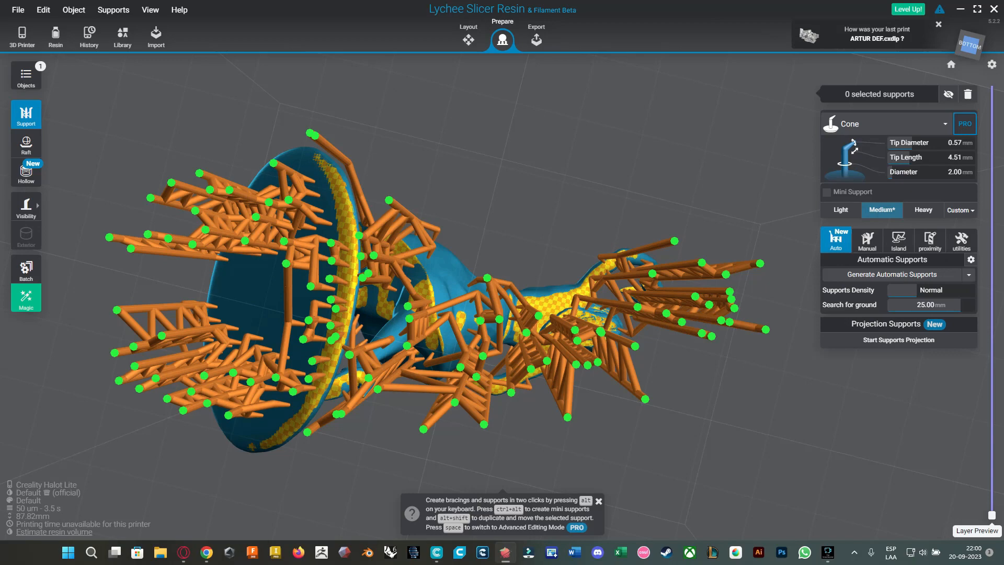
{"action": "right_click_drag", "start_coordinate": [544, 191], "coordinate": [522, 223]}
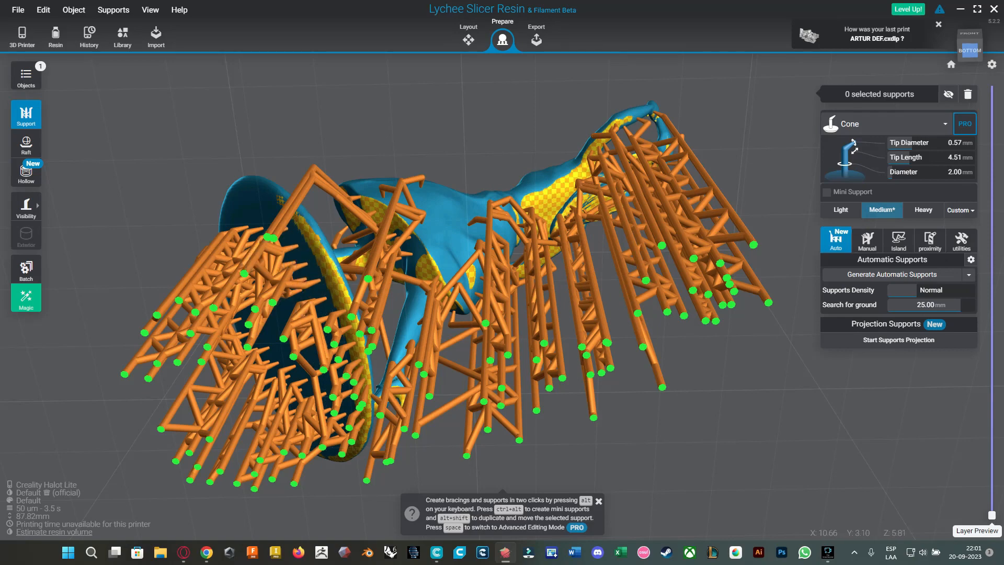
{"action": "right_click_drag", "start_coordinate": [330, 294], "coordinate": [346, 241]}
{"action": "right_click_drag", "start_coordinate": [418, 312], "coordinate": [419, 312]}
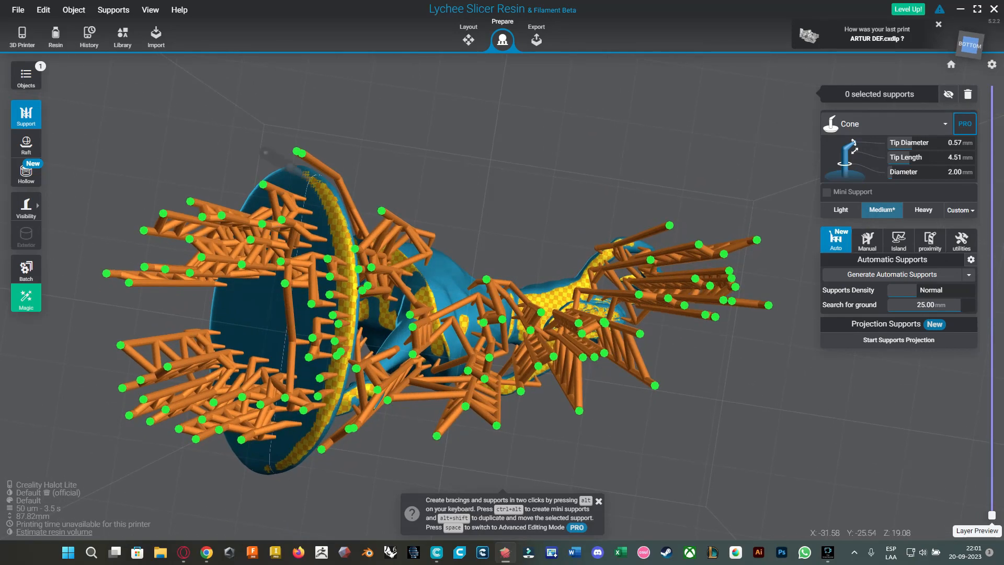
- Add supports along the upper and middle stretch of the highlighted overhang on the disc base's rim
{"action": "left_click", "coordinate": [308, 175]}
{"action": "left_click", "coordinate": [318, 187]}
{"action": "left_click", "coordinate": [327, 199]}
{"action": "left_click", "coordinate": [335, 215]}
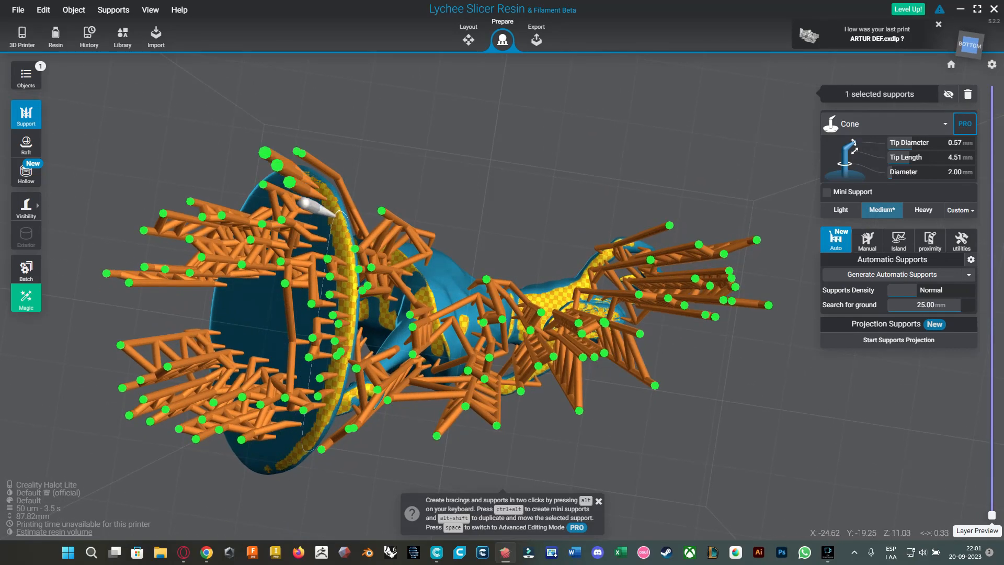
{"action": "left_click", "coordinate": [338, 228]}
{"action": "left_click", "coordinate": [342, 245]}
{"action": "left_click", "coordinate": [347, 254]}
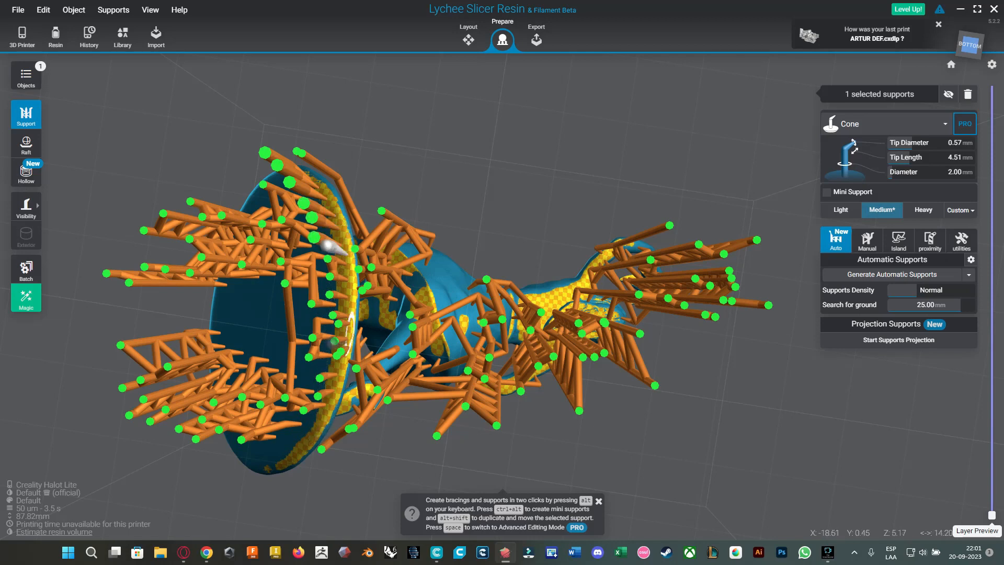
{"action": "left_click", "coordinate": [353, 282]}
{"action": "left_click", "coordinate": [338, 367]}
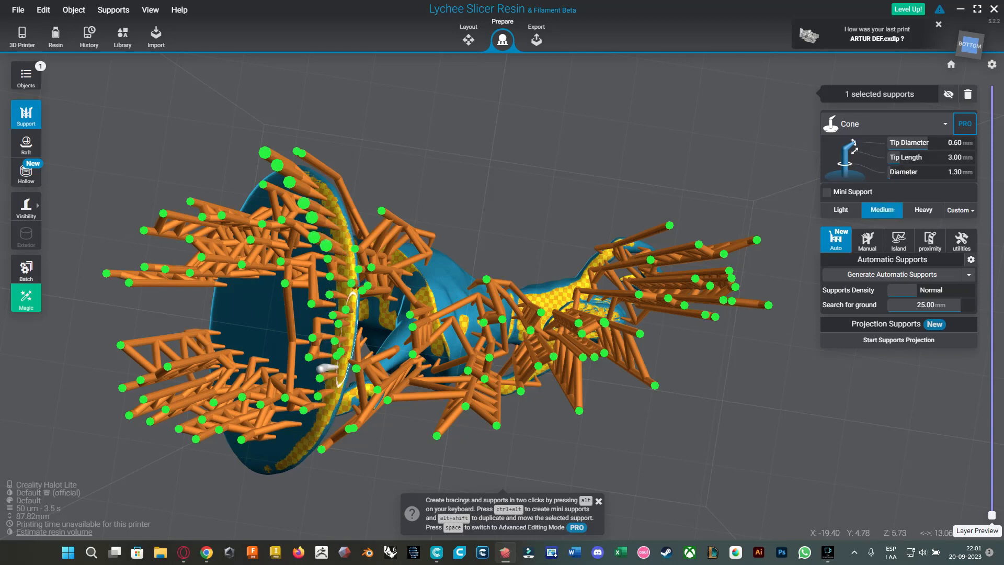
- Continue adding Medium supports along the lower stretch of the disc base's highlighted rim, down to its end
{"action": "left_click", "coordinate": [327, 412]}
{"action": "left_click", "coordinate": [322, 420]}
{"action": "left_click", "coordinate": [315, 431]}
{"action": "left_click", "coordinate": [313, 440]}
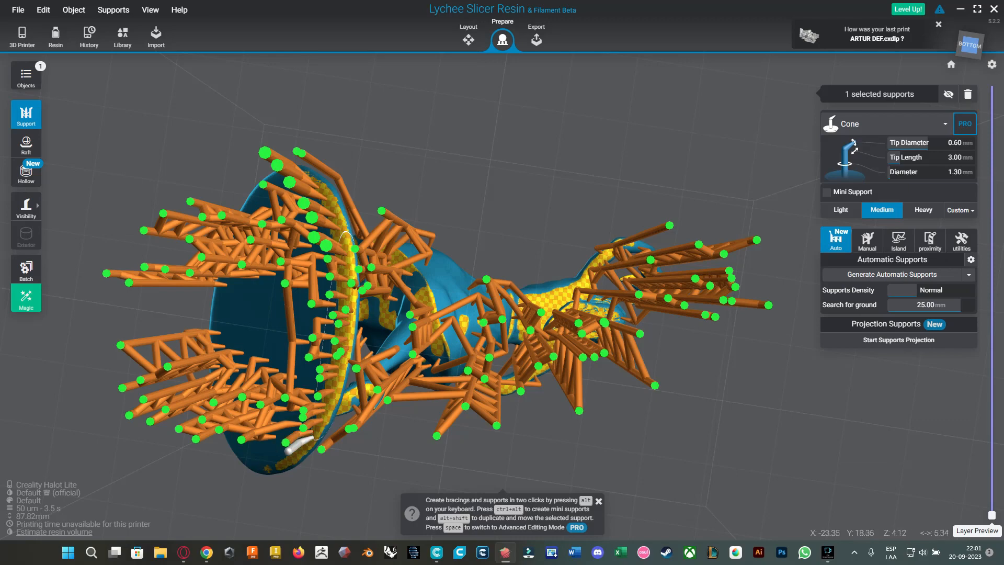
{"action": "left_click", "coordinate": [293, 454]}
{"action": "left_click", "coordinate": [280, 463]}
{"action": "left_click", "coordinate": [298, 453]}
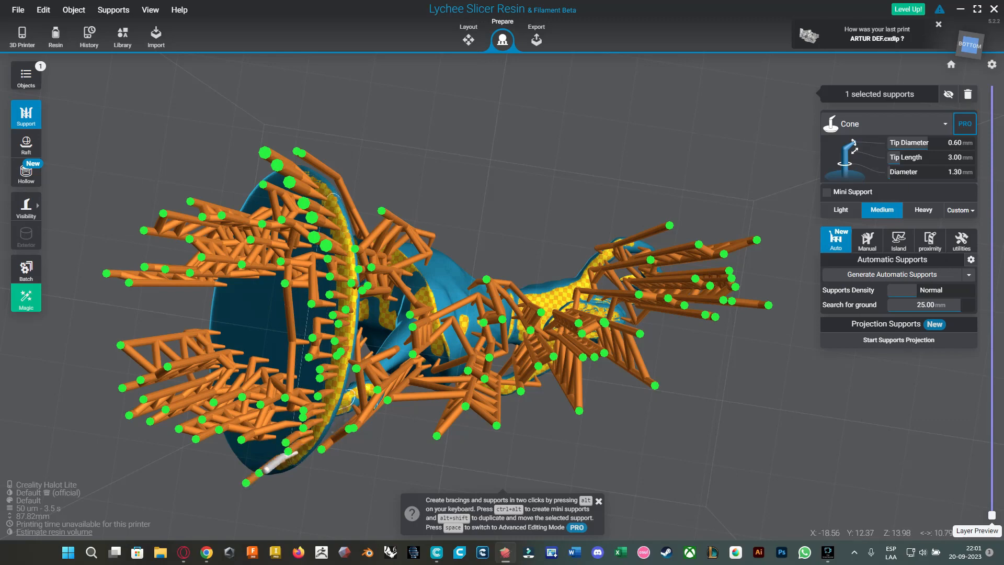
- Add two Medium supports beneath the raised edge of the dancer's skirt
{"action": "right_click_drag", "start_coordinate": [460, 285], "coordinate": [445, 356]}
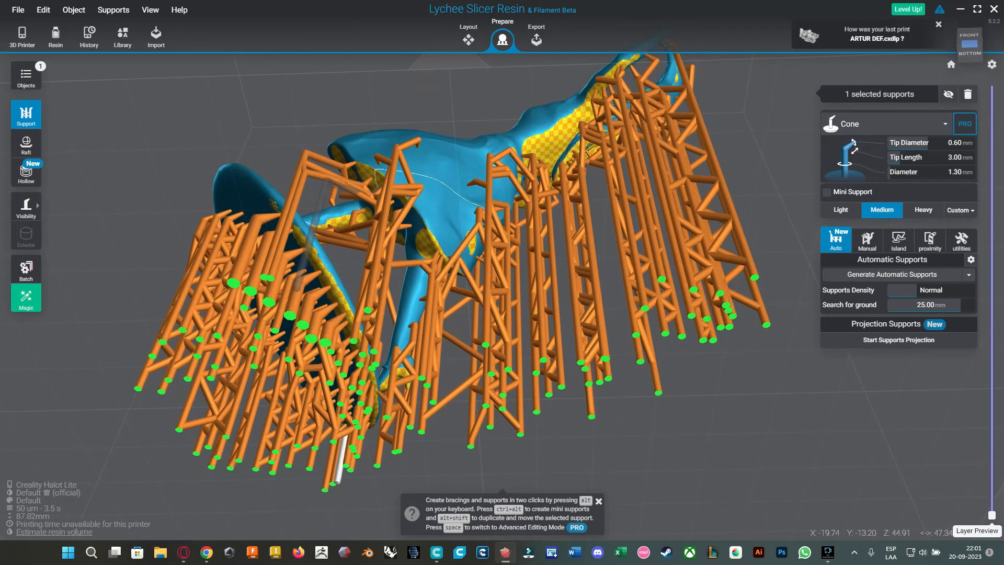
{"action": "left_click", "coordinate": [381, 192]}
{"action": "left_click", "coordinate": [350, 167]}
- Add Medium supports across the highlighted underside of the dancer's torso, from the waist towards the shoulder
{"action": "right_click_drag", "start_coordinate": [494, 170], "coordinate": [489, 114]}
{"action": "left_click", "coordinate": [566, 242]}
{"action": "left_click", "coordinate": [551, 261]}
{"action": "left_click", "coordinate": [533, 267]}
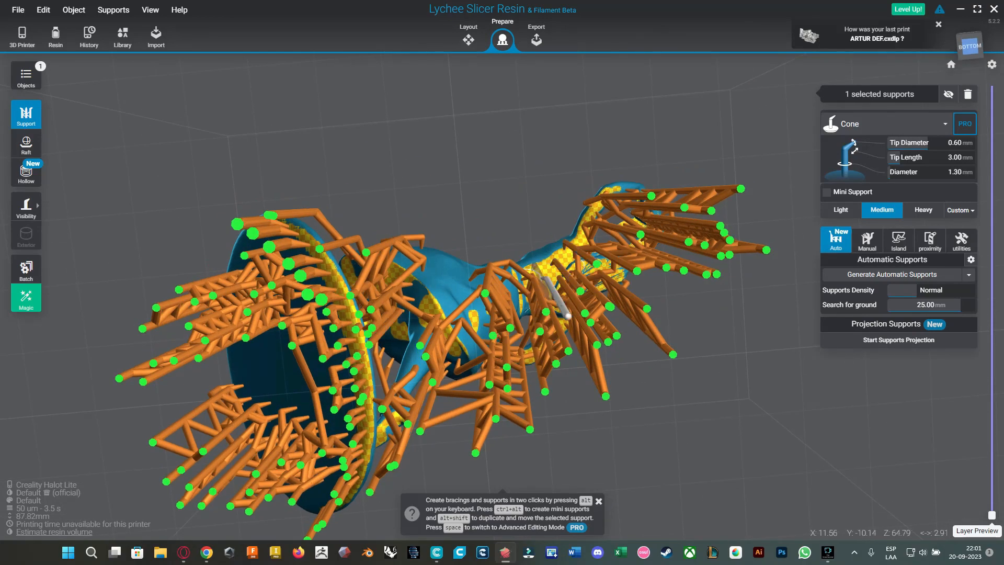
{"action": "left_click", "coordinate": [522, 261]}
{"action": "left_click", "coordinate": [542, 250]}
{"action": "left_click", "coordinate": [556, 242]}
{"action": "left_click", "coordinate": [571, 229]}
{"action": "right_click_drag", "start_coordinate": [574, 230], "coordinate": [573, 268]}
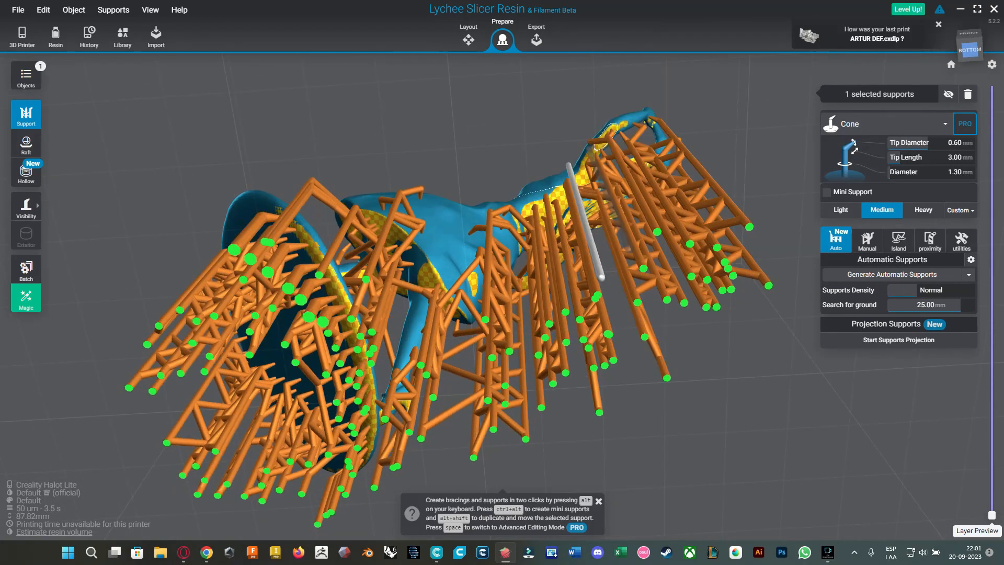
{"action": "left_click", "coordinate": [581, 176]}
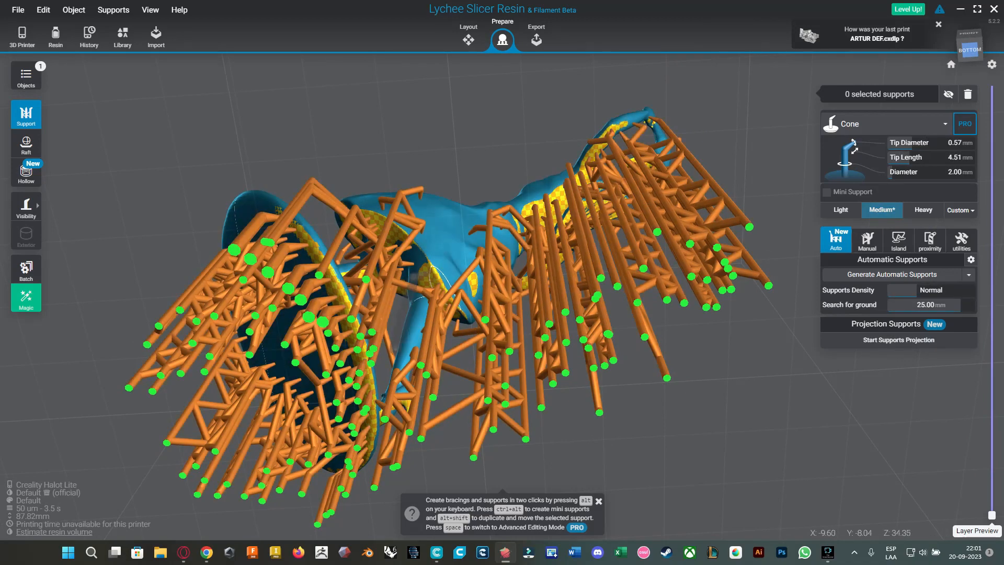
- Add supports to the highlighted overhang areas on the underside of the skirt
{"action": "left_click", "coordinate": [424, 277]}
{"action": "left_click", "coordinate": [473, 283]}
{"action": "left_click", "coordinate": [394, 235]}
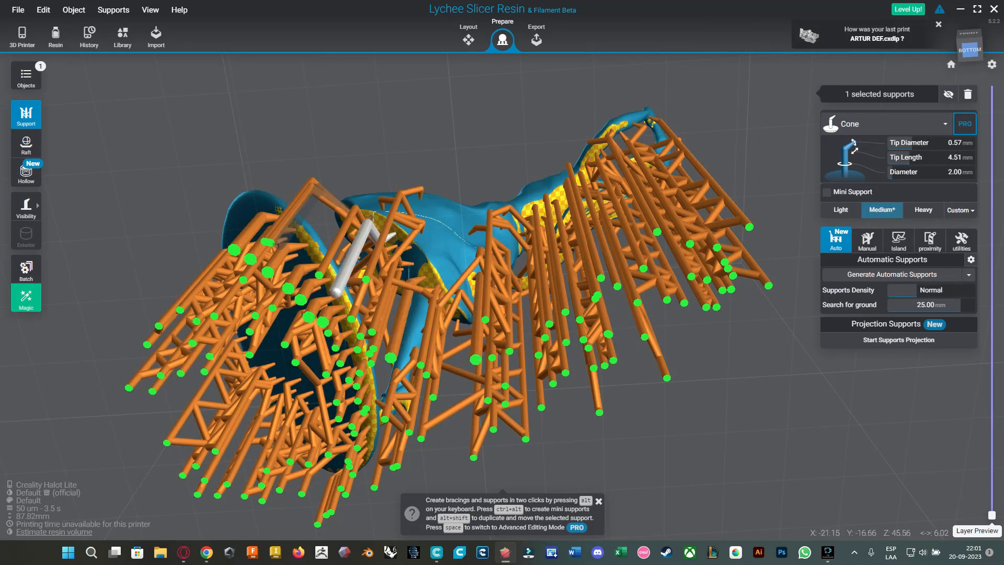
- Add a row of supports beneath the highlighted underside of the dancer's rear arm, around the bent elbow
{"action": "right_click_drag", "start_coordinate": [394, 235], "coordinate": [204, 251]}
{"action": "left_click", "coordinate": [529, 197]}
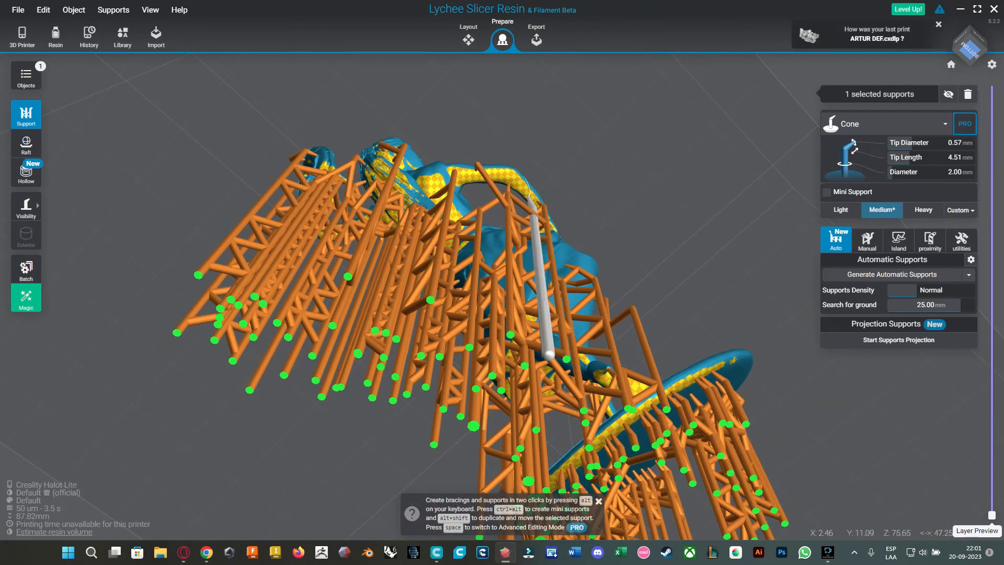
{"action": "left_click", "coordinate": [532, 191]}
{"action": "left_click", "coordinate": [517, 184]}
{"action": "left_click", "coordinate": [508, 174]}
{"action": "left_click", "coordinate": [499, 170]}
{"action": "left_click", "coordinate": [478, 178]}
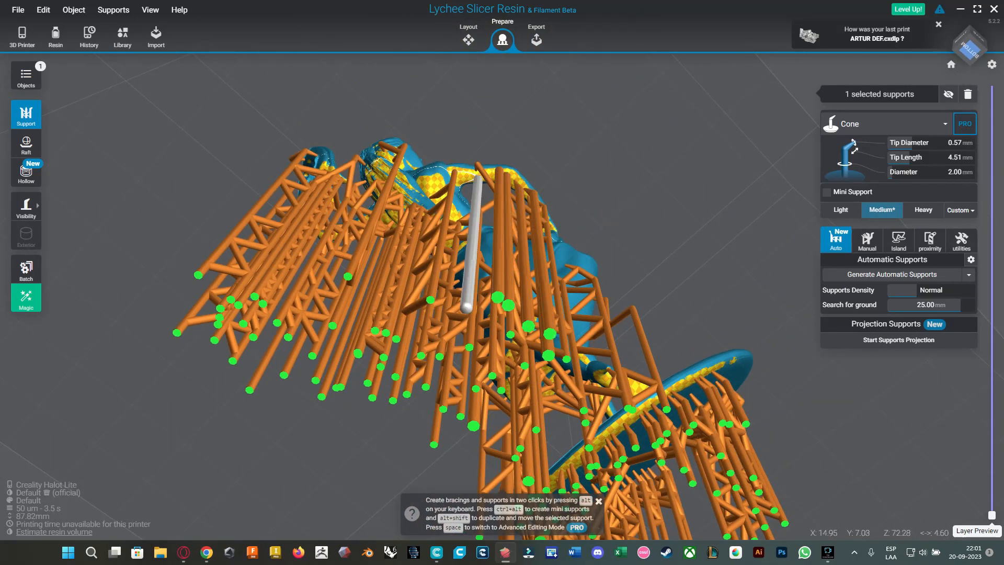
- Extend the row of supports from the rear arm past the shoulder and head to the raised hand
{"action": "left_click", "coordinate": [465, 173]}
{"action": "left_click", "coordinate": [435, 173]}
{"action": "left_click", "coordinate": [419, 174]}
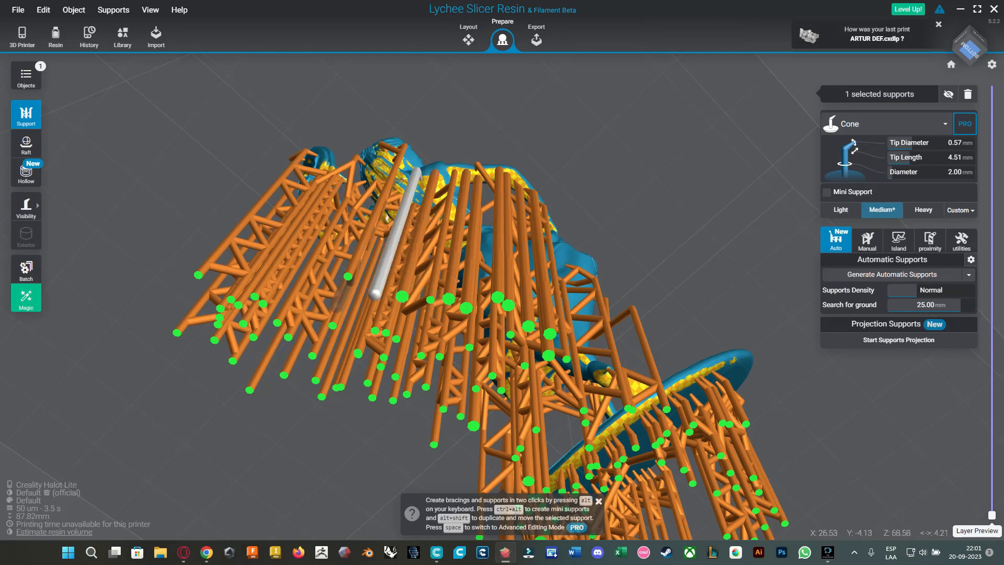
{"action": "left_click", "coordinate": [400, 182]}
{"action": "left_click", "coordinate": [378, 163]}
{"action": "left_click", "coordinate": [329, 160]}
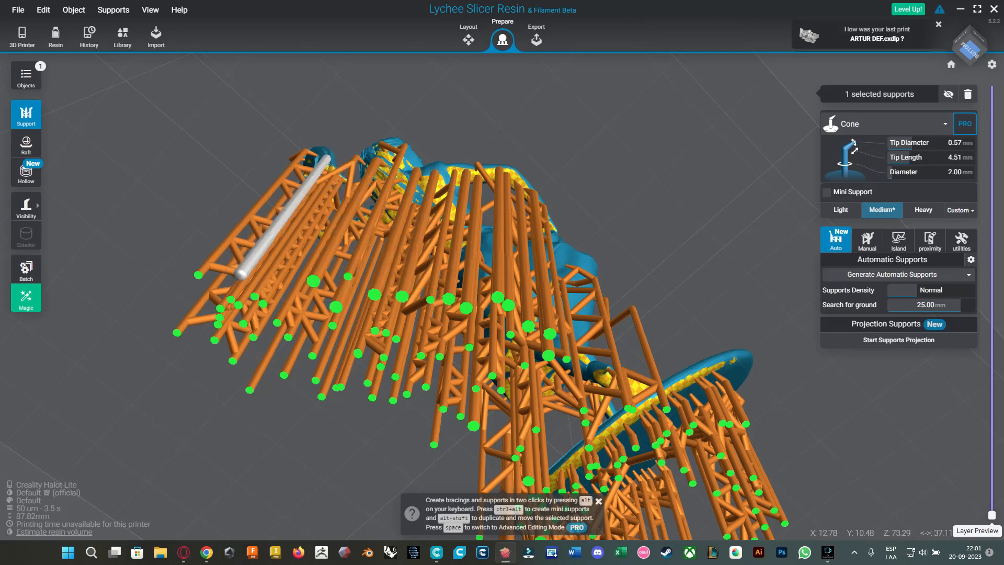
- Add supports beside the lower leg and along the highlighted rim of the disc base on the rear side
{"action": "right_click_drag", "start_coordinate": [328, 172], "coordinate": [333, 141]}
{"action": "left_click", "coordinate": [618, 405]}
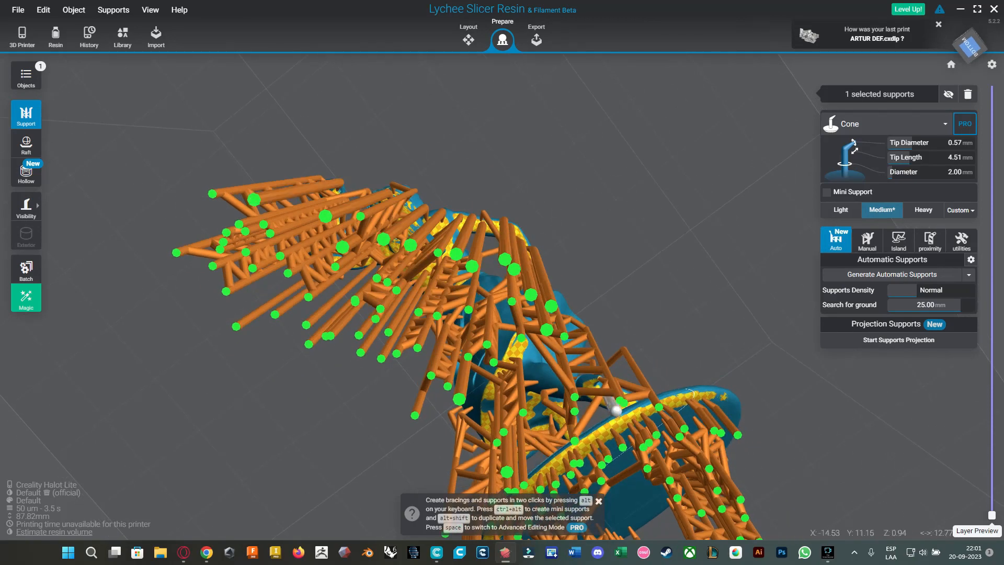
{"action": "left_click", "coordinate": [630, 420]}
{"action": "left_click", "coordinate": [609, 433]}
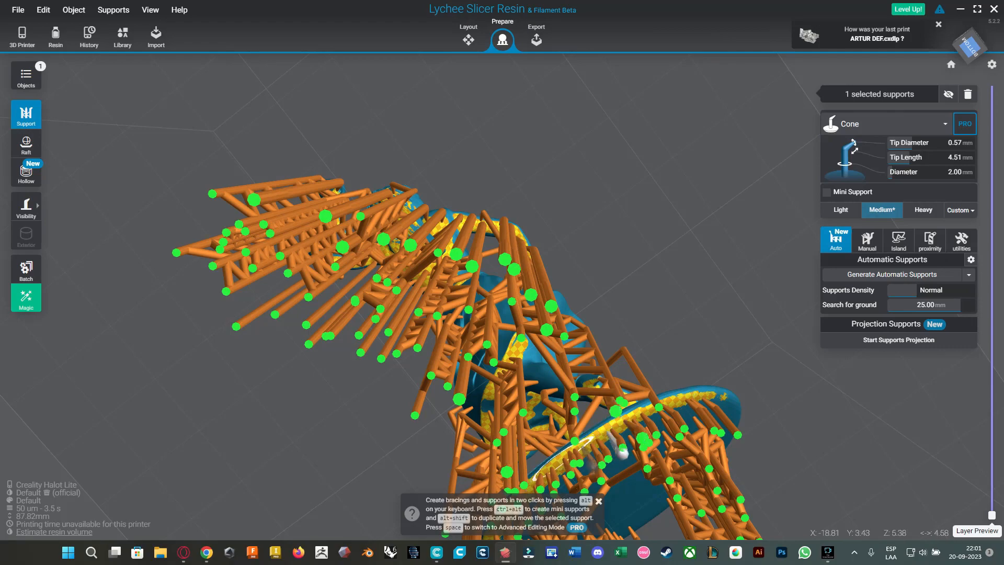
{"action": "left_click", "coordinate": [583, 448]}
- Switch to the hollowing workspace with the whole supported dancer in view
{"action": "right_click_drag", "start_coordinate": [582, 314], "coordinate": [543, 393]}
{"action": "scroll", "coordinate": [509, 319], "scroll_direction": "down", "scroll_amount": 3}
{"action": "right_click_drag", "start_coordinate": [324, 261], "coordinate": [606, 264]}
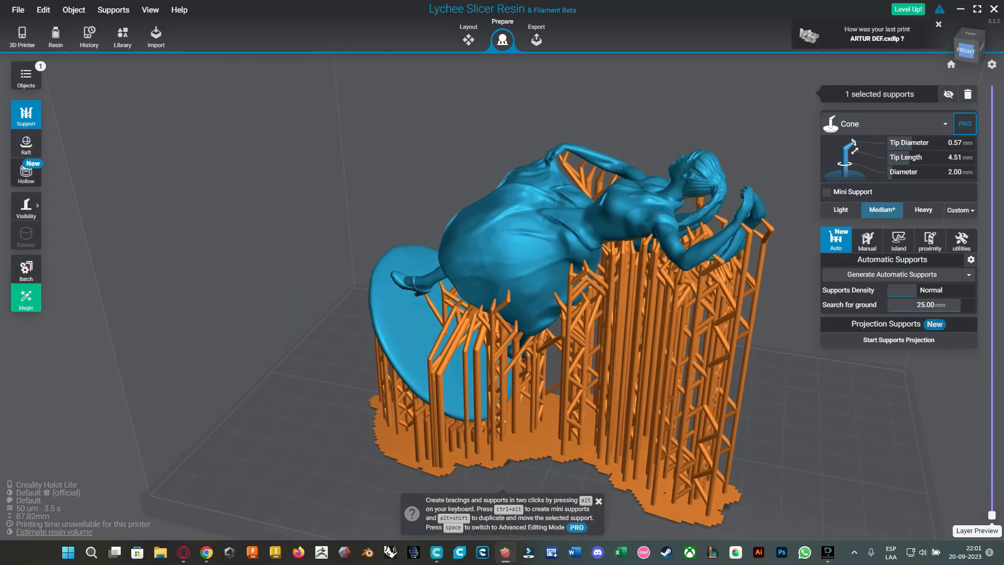
{"action": "left_click", "coordinate": [26, 173]}
{"action": "right_click_drag", "start_coordinate": [292, 225], "coordinate": [413, 298]}
{"action": "right_click_drag", "start_coordinate": [805, 141], "coordinate": [758, 128]}
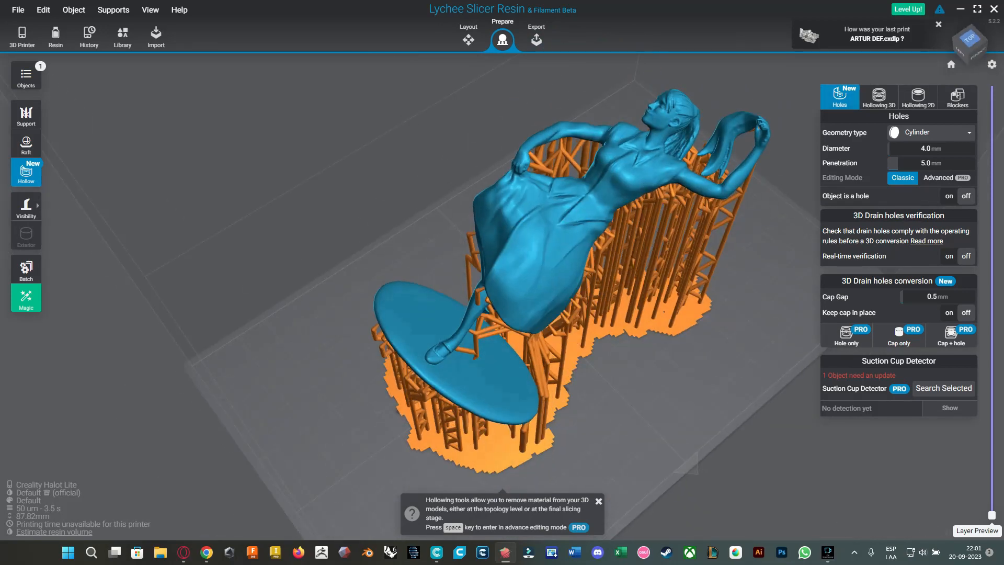
- Turn on 2D hollowing for the dancer with the layer preview raised to the topmost layer
{"action": "left_click", "coordinate": [918, 96]}
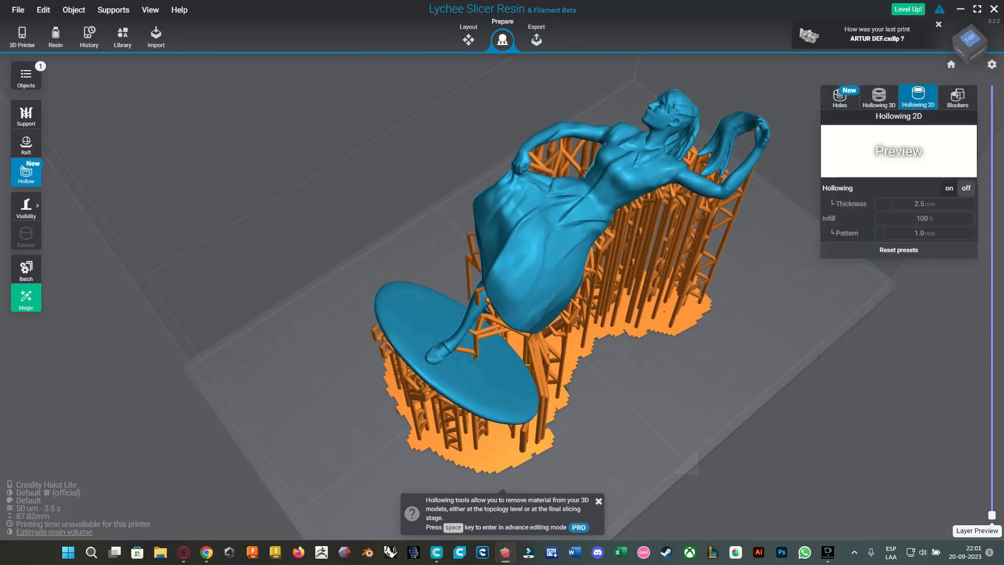
{"action": "left_click", "coordinate": [840, 98]}
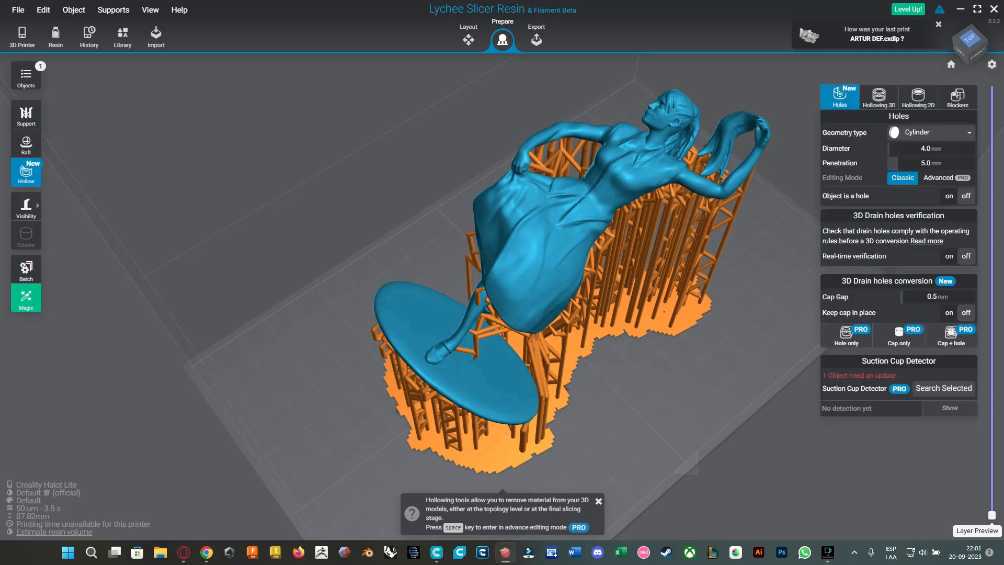
{"action": "right_click_drag", "start_coordinate": [664, 312], "coordinate": [640, 319]}
{"action": "left_click", "coordinate": [918, 97]}
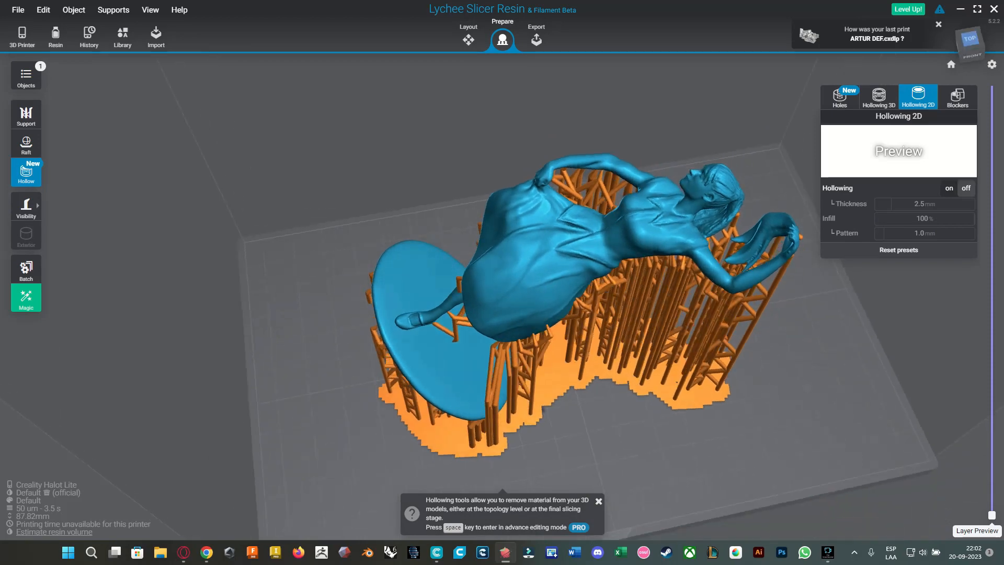
{"action": "left_click_drag", "start_coordinate": [991, 515], "coordinate": [992, 87]}
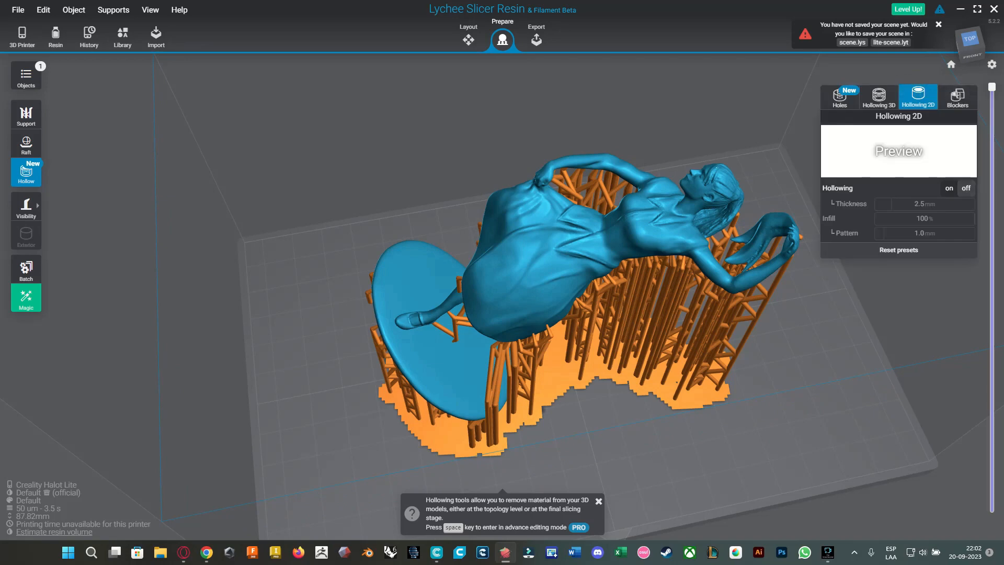
{"action": "left_click", "coordinate": [949, 188]}
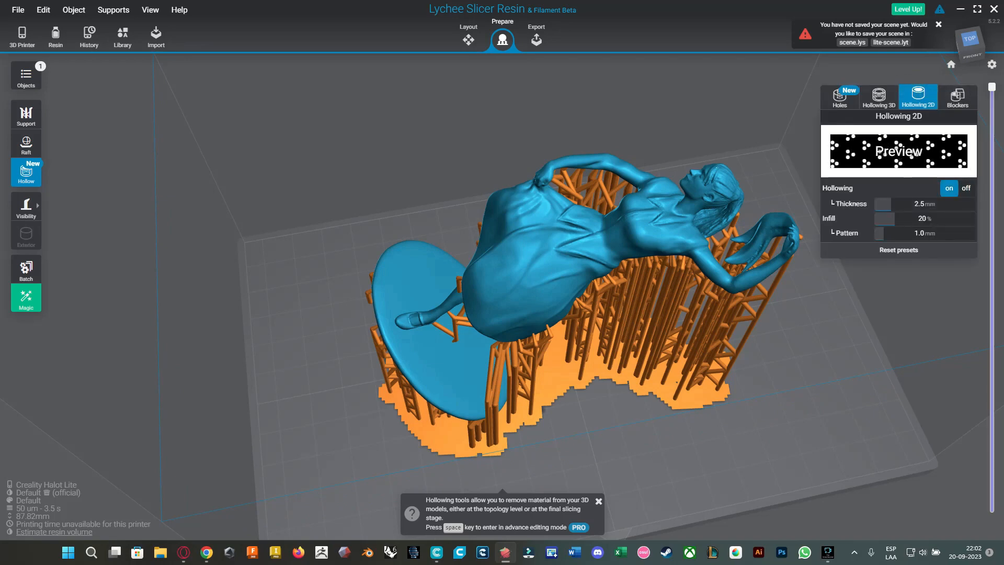
{"action": "mouse_move", "coordinate": [991, 87]}
{"action": "left_mouse_down"}
{"action": "mouse_move", "coordinate": [991, 129]}
{"action": "mouse_move", "coordinate": [991, 86]}
{"action": "left_mouse_up"}
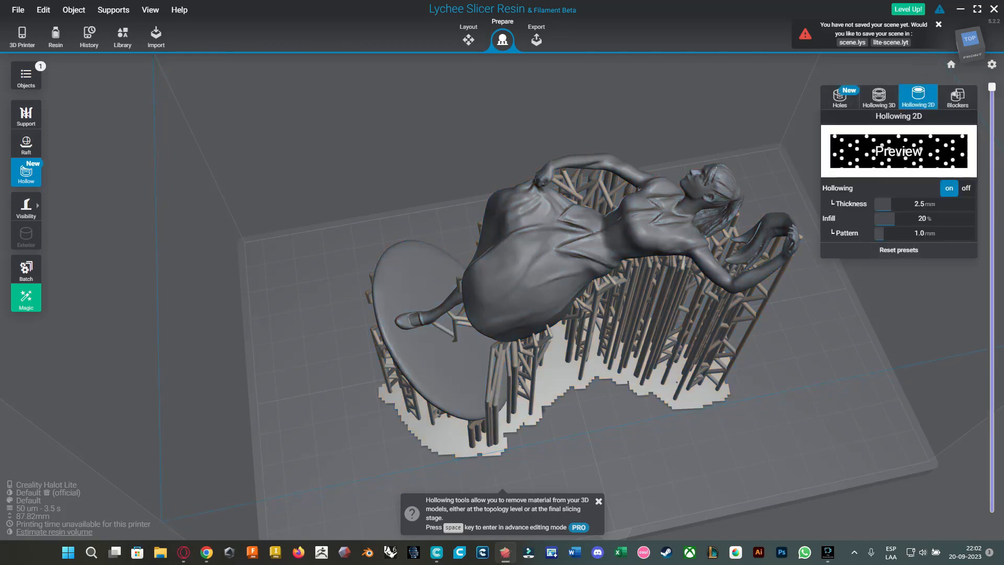
- Set the 2D hollowing thickness to 1.0 mm and infill to 10%, and check the hollowed interior in the layer preview
{"action": "mouse_move", "coordinate": [991, 87]}
{"action": "left_mouse_down"}
{"action": "mouse_move", "coordinate": [991, 272]}
{"action": "mouse_move", "coordinate": [991, 87]}
{"action": "left_mouse_up"}
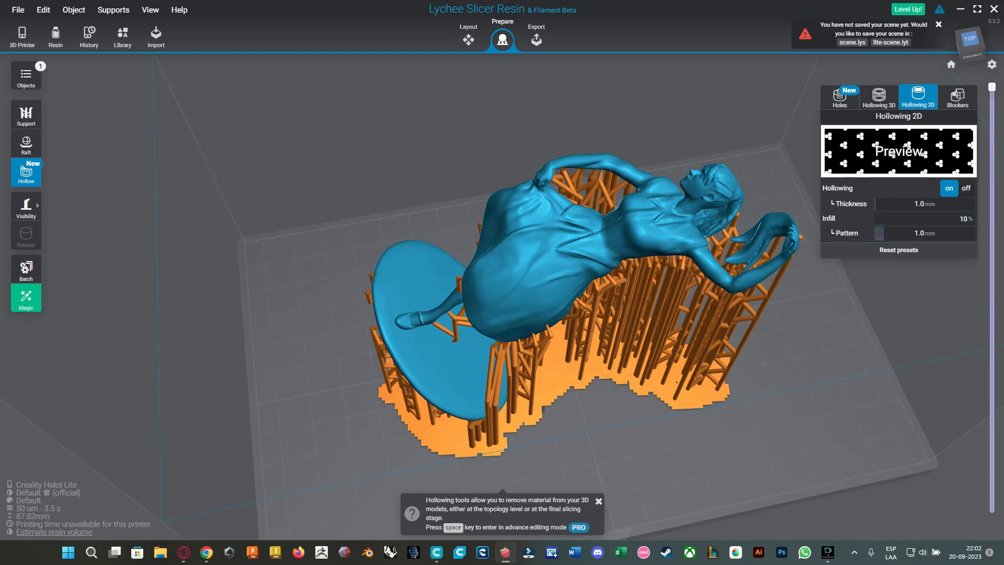
{"action": "key", "text": "Return"}
{"action": "left_click_drag", "start_coordinate": [992, 87], "coordinate": [992, 199]}
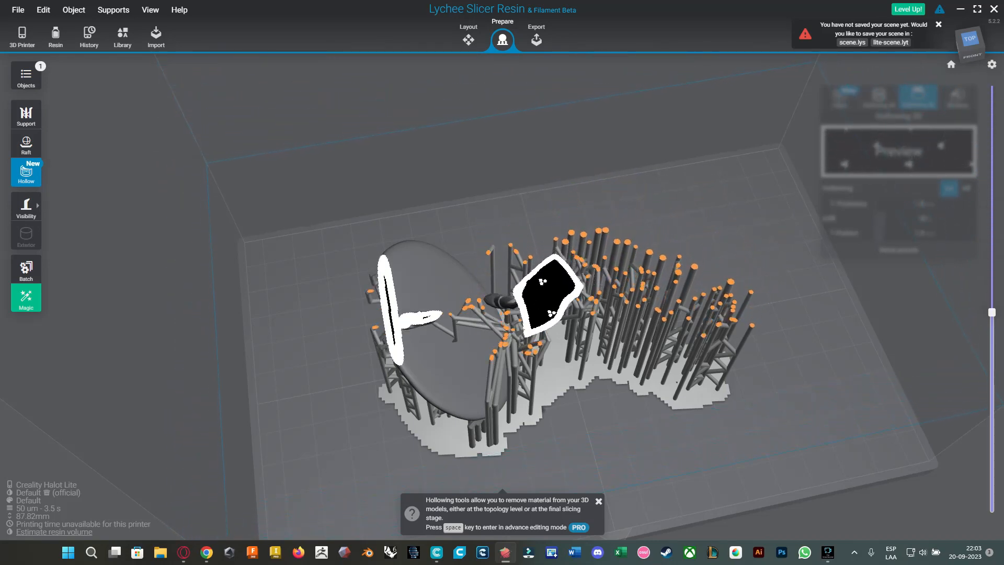
{"action": "left_click_drag", "start_coordinate": [992, 313], "coordinate": [991, 87]}
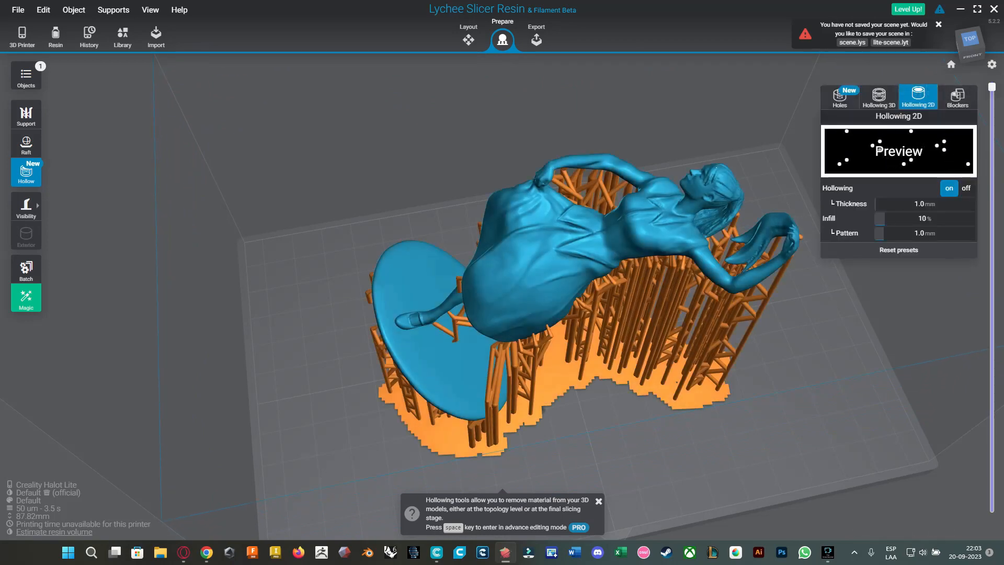
- Place a cylindrical drain hole, 4.0 mm in diameter with 5.0 mm penetration, on the front of the skirt
{"action": "left_click", "coordinate": [839, 98]}
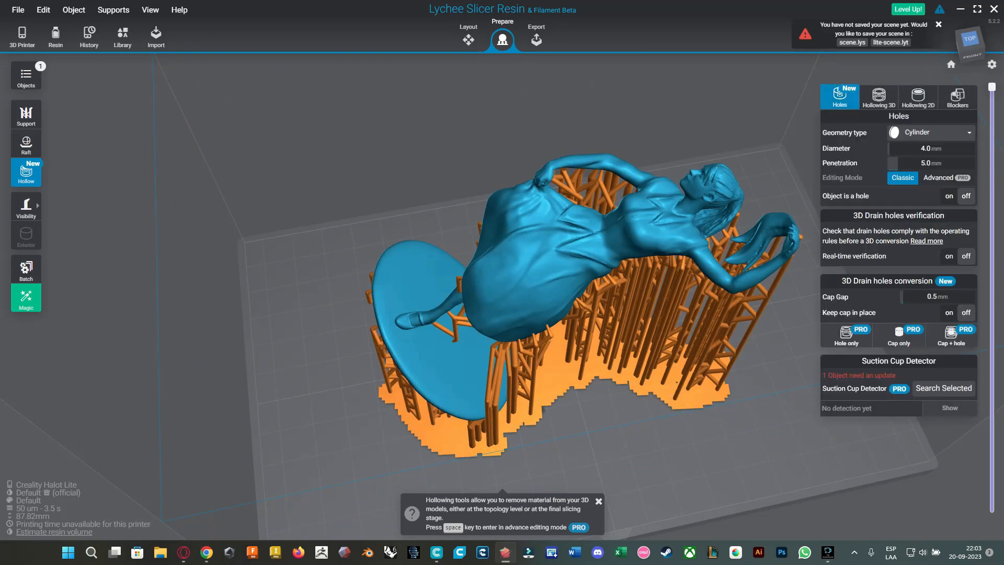
{"action": "mouse_move", "coordinate": [523, 340]}
{"action": "right_mouse_down"}
{"action": "mouse_move", "coordinate": [543, 324]}
{"action": "mouse_move", "coordinate": [575, 374]}
{"action": "mouse_move", "coordinate": [528, 298]}
{"action": "mouse_move", "coordinate": [557, 303]}
{"action": "mouse_move", "coordinate": [510, 353]}
{"action": "mouse_move", "coordinate": [504, 343]}
{"action": "right_mouse_up"}
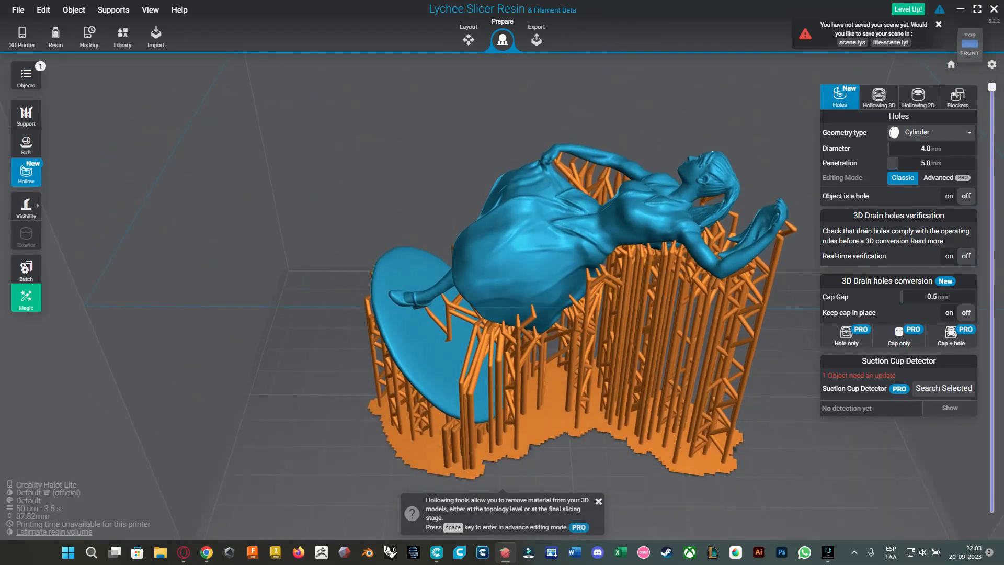
{"action": "left_click", "coordinate": [526, 238]}
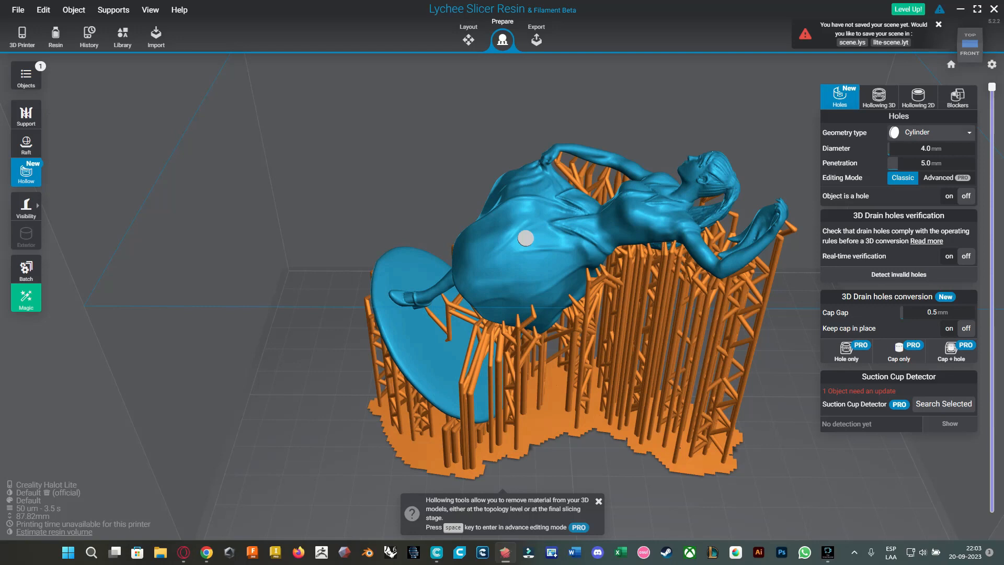
- Examine the skirt's drain hole in cross-section around layer 1315, restore the full layer preview and view the hole from outside
{"action": "mouse_move", "coordinate": [992, 86]}
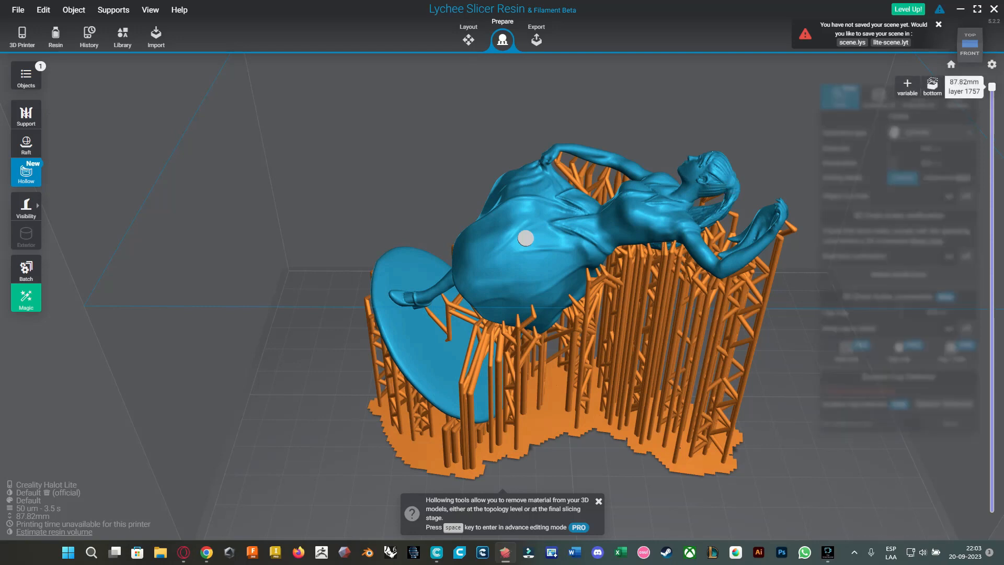
{"action": "left_click_drag", "start_coordinate": [992, 86], "coordinate": [992, 193]}
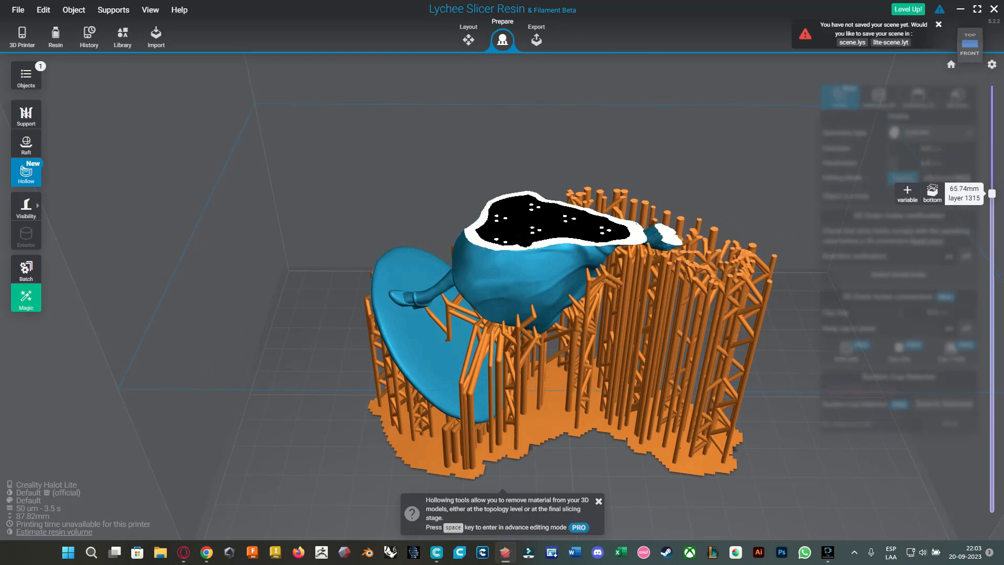
{"action": "right_click_drag", "start_coordinate": [732, 251], "coordinate": [722, 314]}
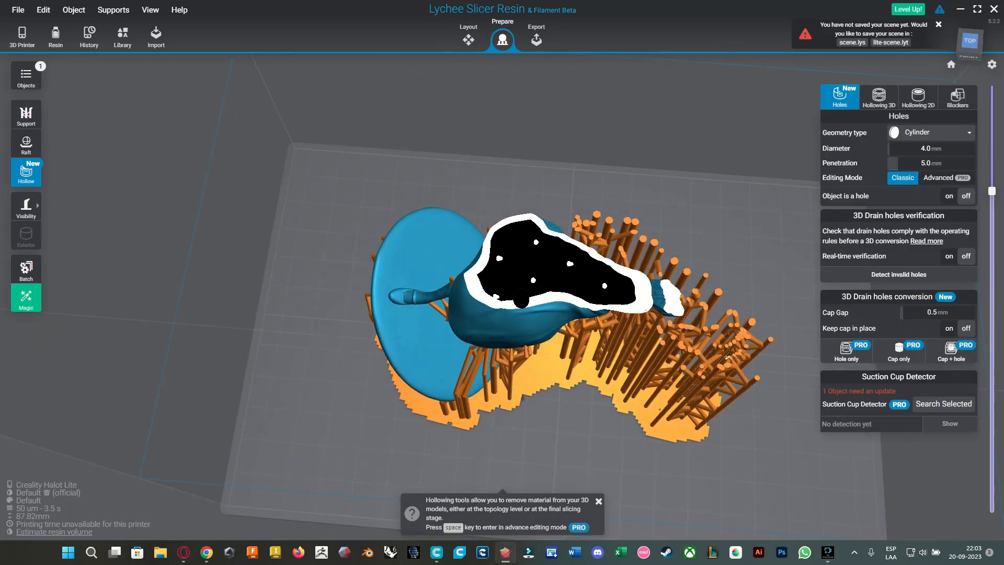
{"action": "left_click_drag", "start_coordinate": [992, 191], "coordinate": [991, 87]}
{"action": "right_click_drag", "start_coordinate": [732, 293], "coordinate": [832, 214]}
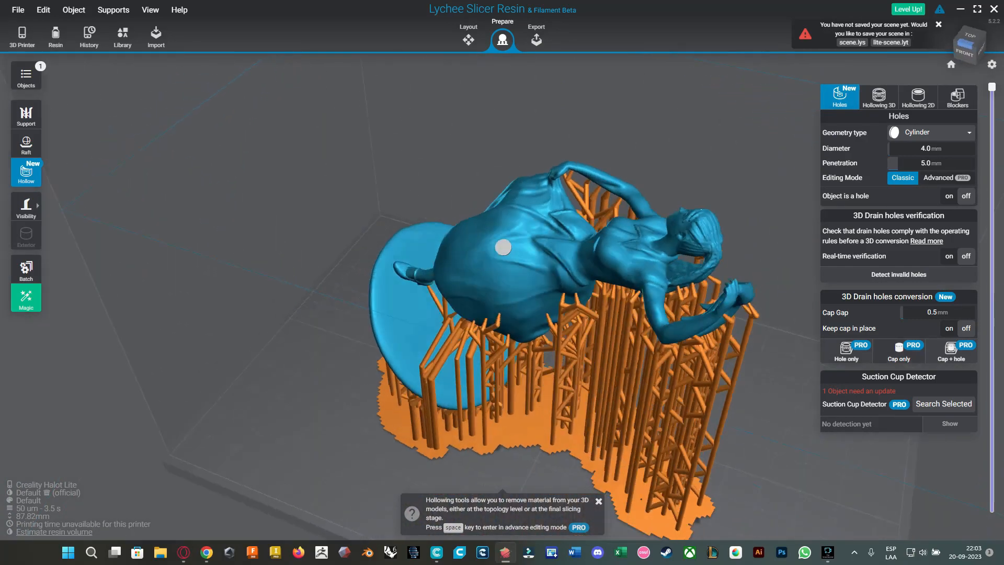
{"action": "right_click_drag", "start_coordinate": [503, 247], "coordinate": [536, 242]}
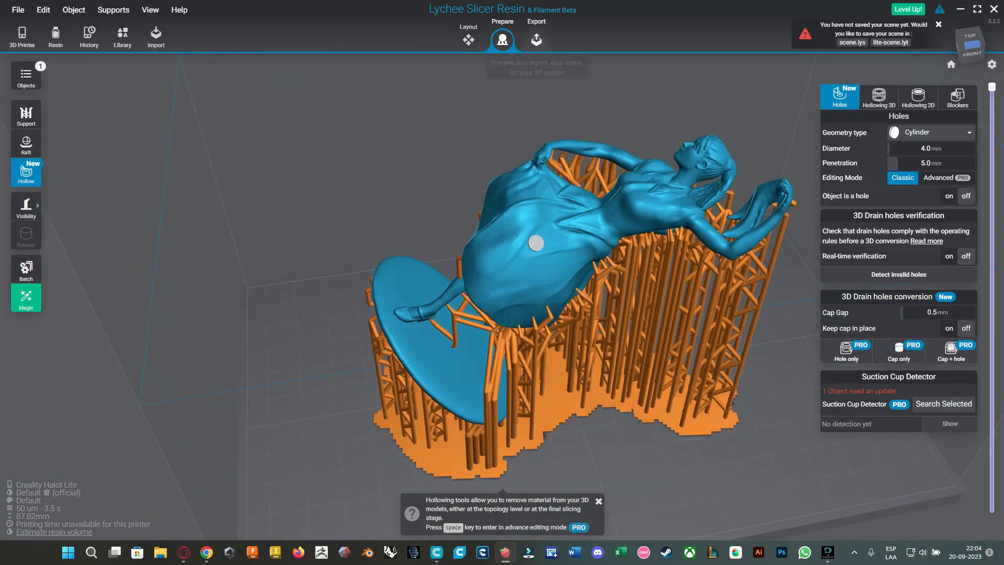
- Go to the export stage and examine how the supported dancer hangs from the build plate in the printer simulator
{"action": "left_click", "coordinate": [536, 39]}
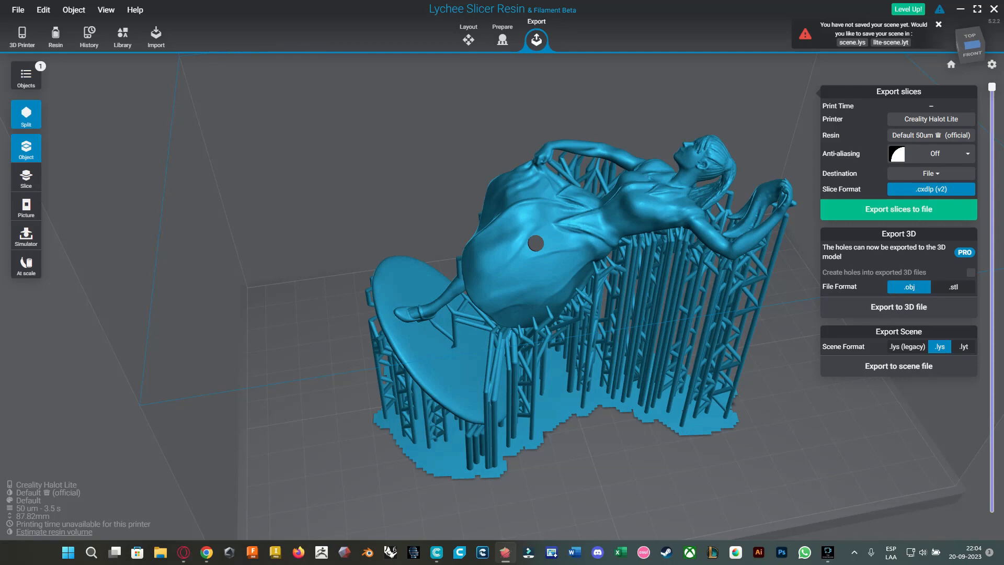
{"action": "left_click", "coordinate": [26, 237]}
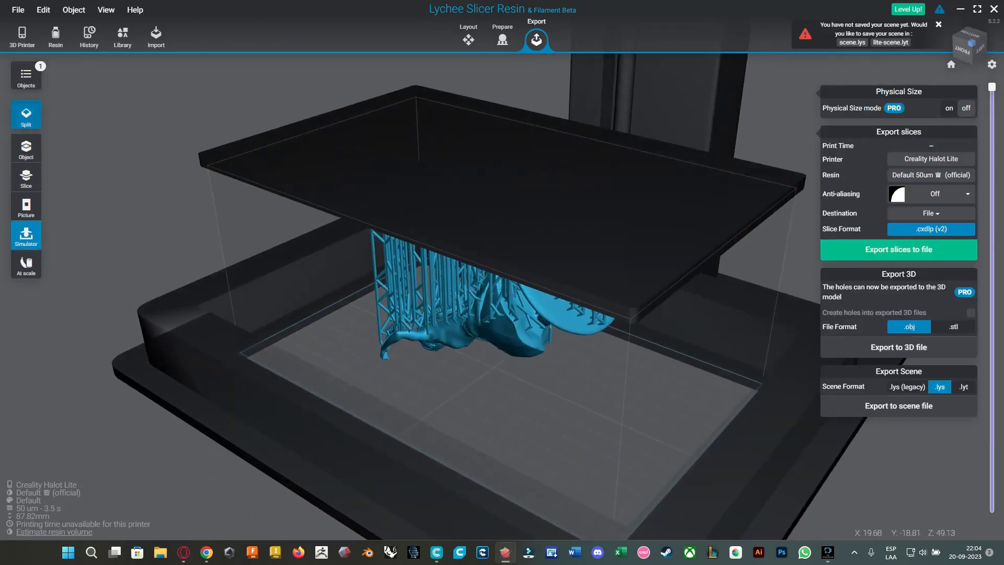
{"action": "right_click_drag", "start_coordinate": [439, 334], "coordinate": [457, 324]}
{"action": "mouse_move", "coordinate": [991, 86]}
{"action": "left_mouse_down"}
{"action": "mouse_move", "coordinate": [991, 515]}
{"action": "mouse_move", "coordinate": [992, 87]}
{"action": "left_mouse_up"}
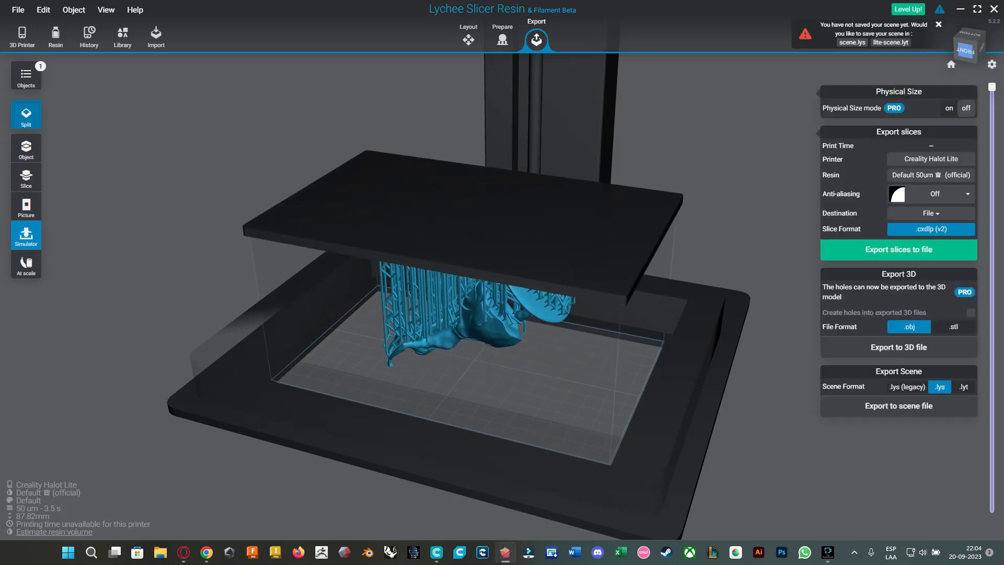
- Examine the dancer's slices in the slice view from the top down to the lower layers, and return to the topmost layer
{"action": "left_click", "coordinate": [26, 178]}
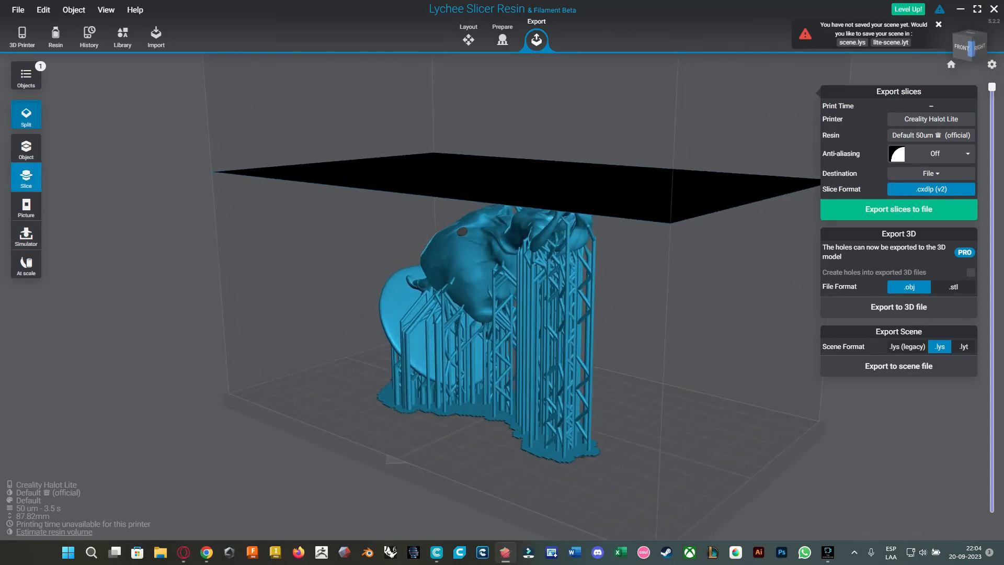
{"action": "right_click_drag", "start_coordinate": [502, 324], "coordinate": [567, 251]}
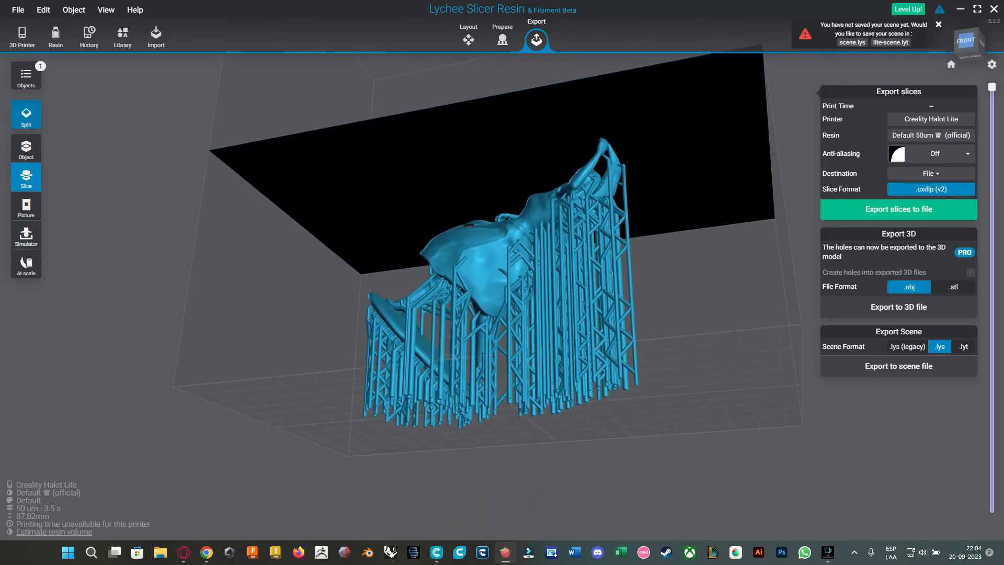
{"action": "left_click_drag", "start_coordinate": [991, 86], "coordinate": [992, 168]}
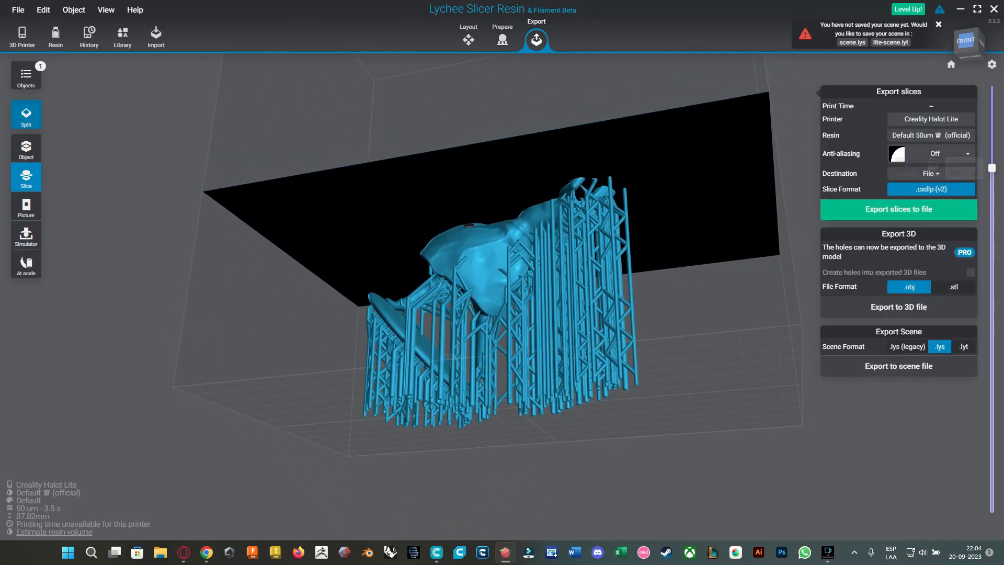
{"action": "right_click_drag", "start_coordinate": [654, 178], "coordinate": [669, 355]}
{"action": "left_click_drag", "start_coordinate": [992, 168], "coordinate": [991, 452]}
{"action": "left_click_drag", "start_coordinate": [992, 452], "coordinate": [992, 86]}
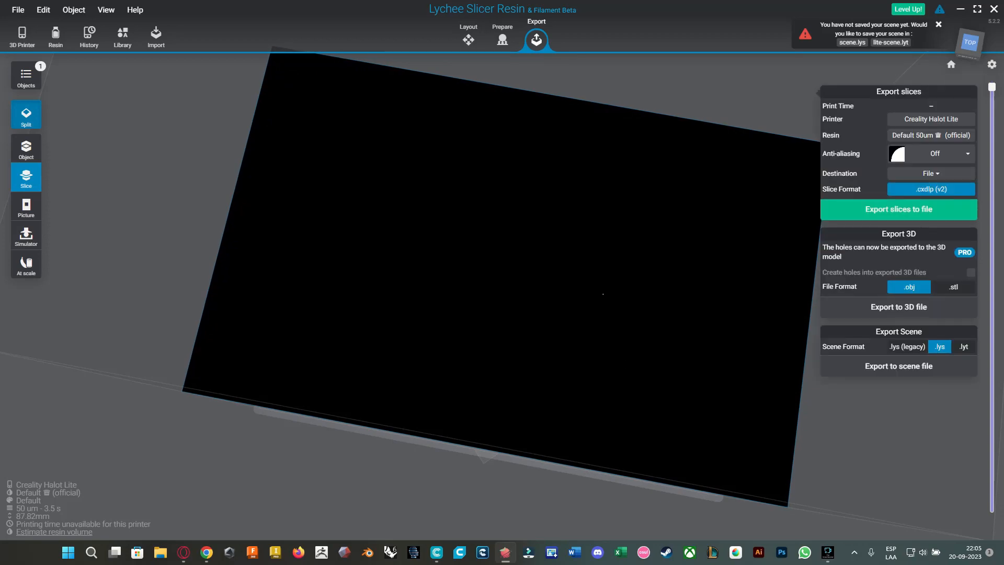
{"action": "right_click_drag", "start_coordinate": [475, 368], "coordinate": [494, 265]}
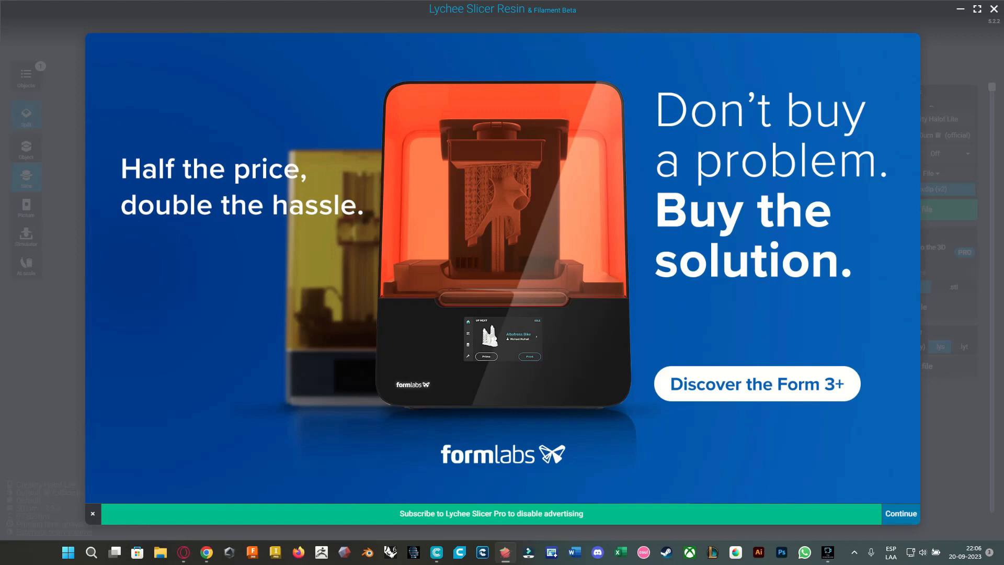
- Export the slices as a .cxdlp file named Bailarina Cueca to the desktop (Escritorio)
{"action": "left_click", "coordinate": [900, 513]}
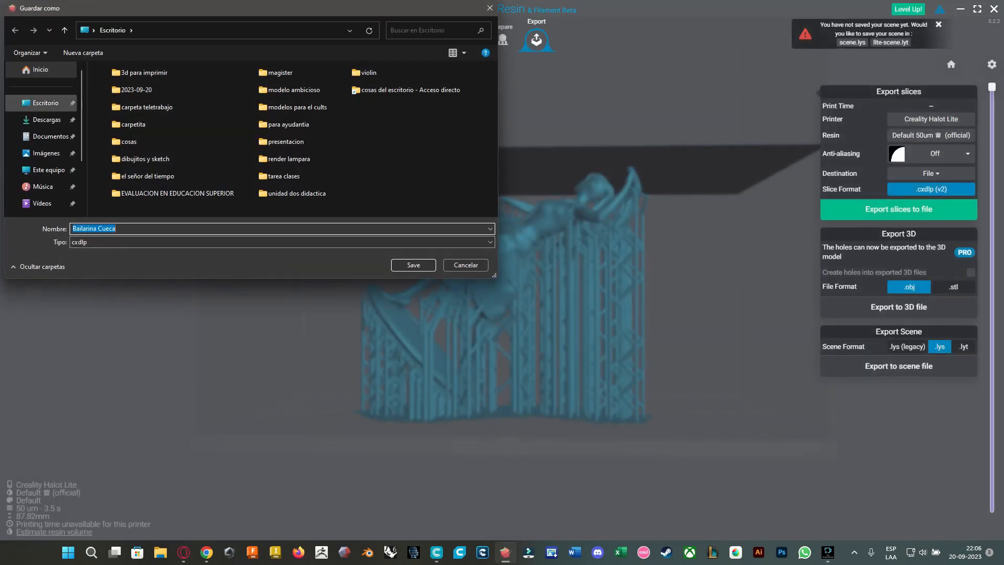
{"action": "left_click", "coordinate": [45, 103]}
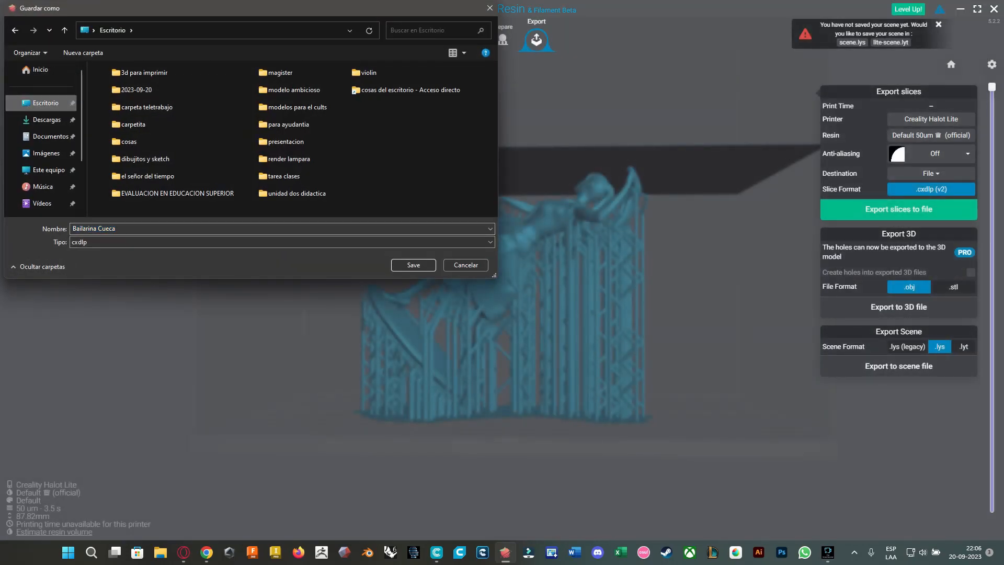
{"action": "left_click", "coordinate": [413, 265]}
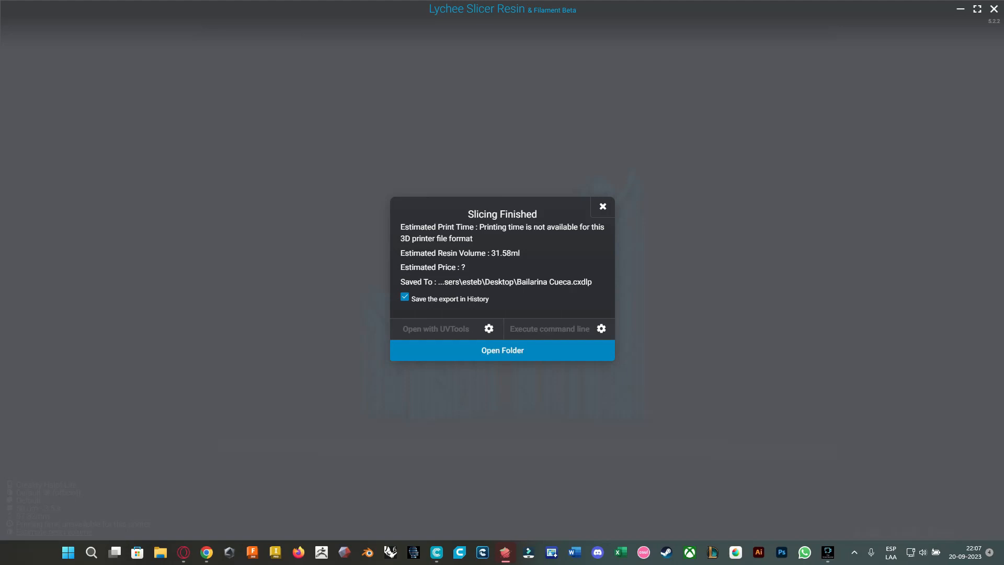
- Check the exported Bailarina Cueca.cxdlp in its folder, and close the folder window and the slicing summary
{"action": "left_click", "coordinate": [502, 350]}
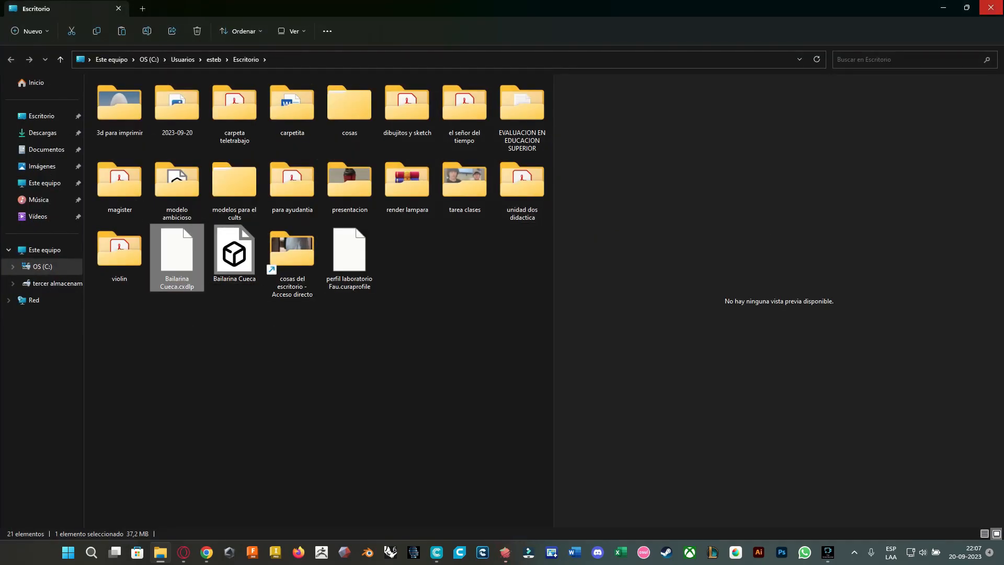
{"action": "left_click", "coordinate": [990, 8]}
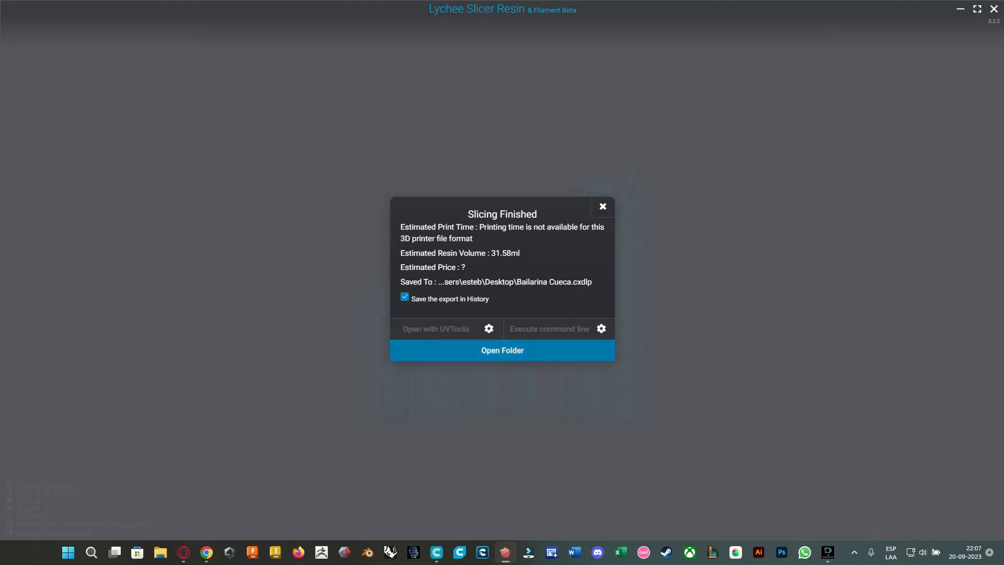
{"action": "left_click", "coordinate": [603, 207]}
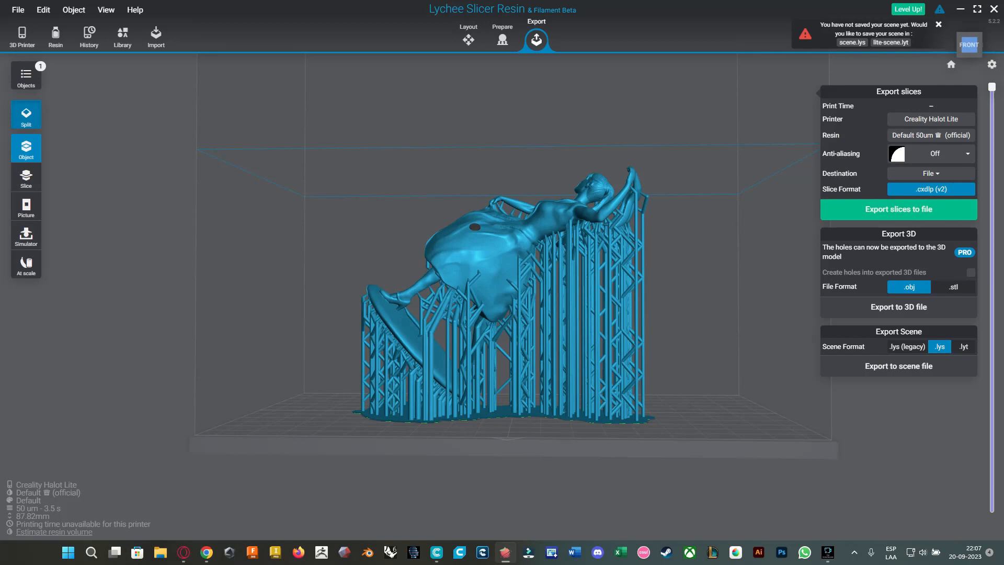
- Estimate the resin volume for the supported dancer and view the finished model from above
{"action": "left_click", "coordinate": [55, 531]}
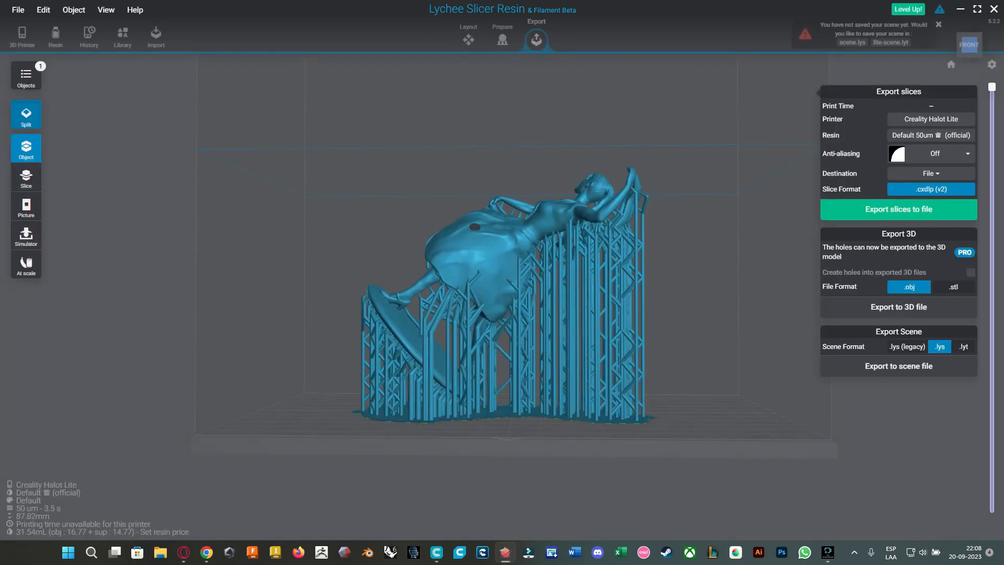
{"action": "mouse_move", "coordinate": [97, 530]}
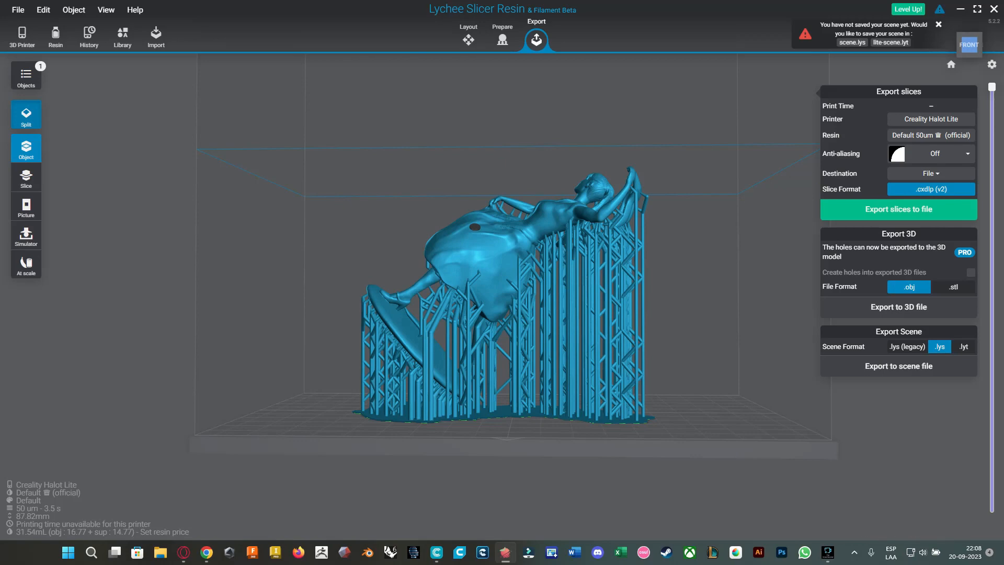
{"action": "left_click_drag", "start_coordinate": [690, 235], "coordinate": [734, 311]}
{"action": "right_click_drag", "start_coordinate": [734, 311], "coordinate": [766, 374]}
{"action": "left_click", "coordinate": [570, 224]}
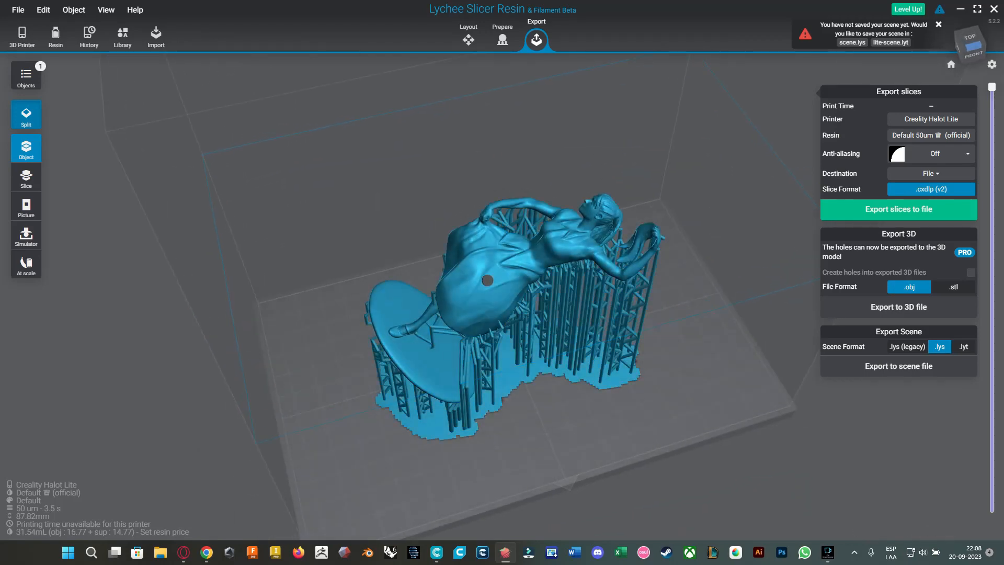
{"action": "right_click_drag", "start_coordinate": [487, 281], "coordinate": [39, 335]}
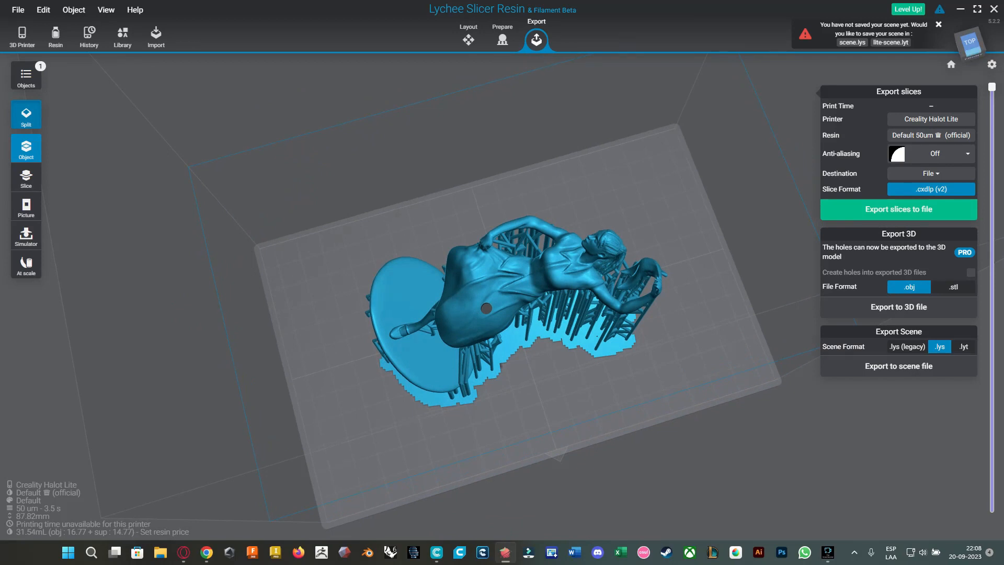
{"action": "left_click", "coordinate": [993, 9]}
{"action": "left_click", "coordinate": [827, 552]}
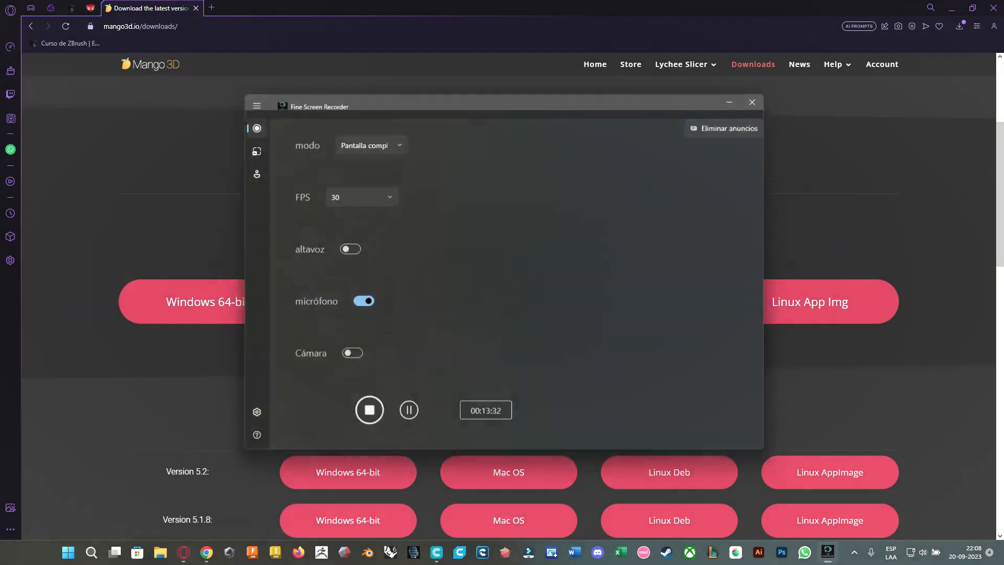